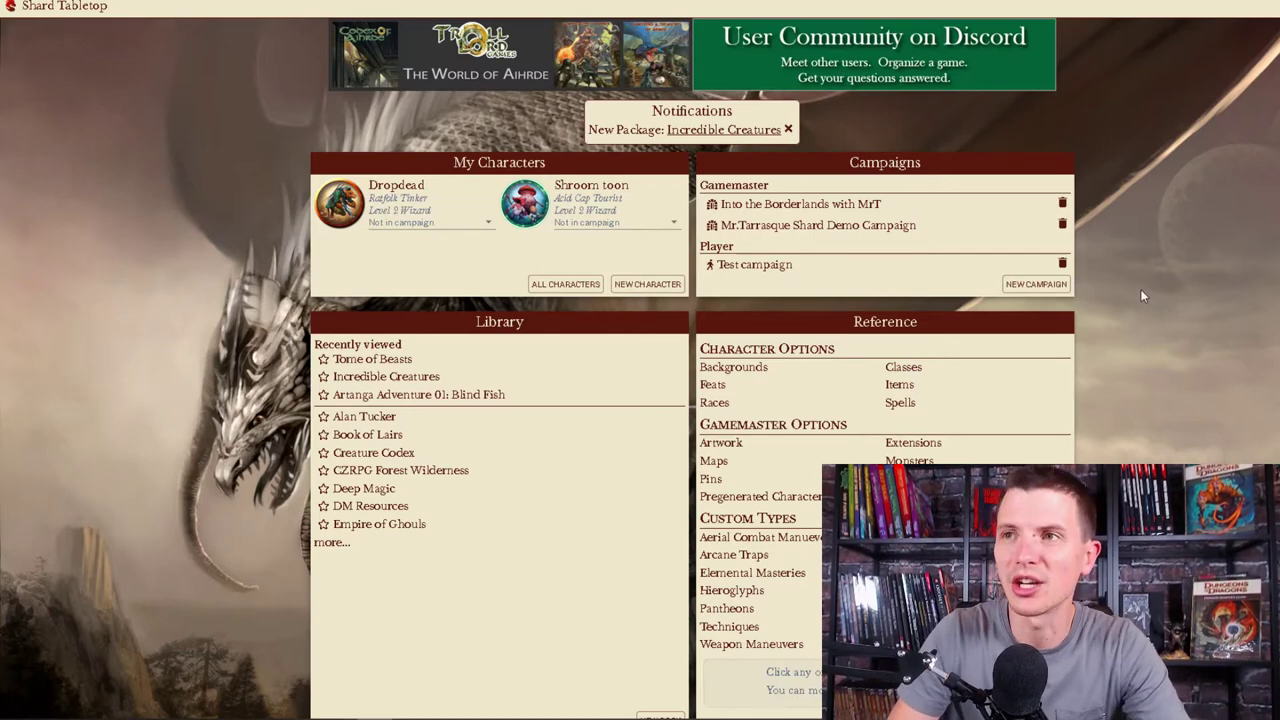
Step: Create a new campaign named 'Isle of the dreaded accursed'
left_click(1050, 287)
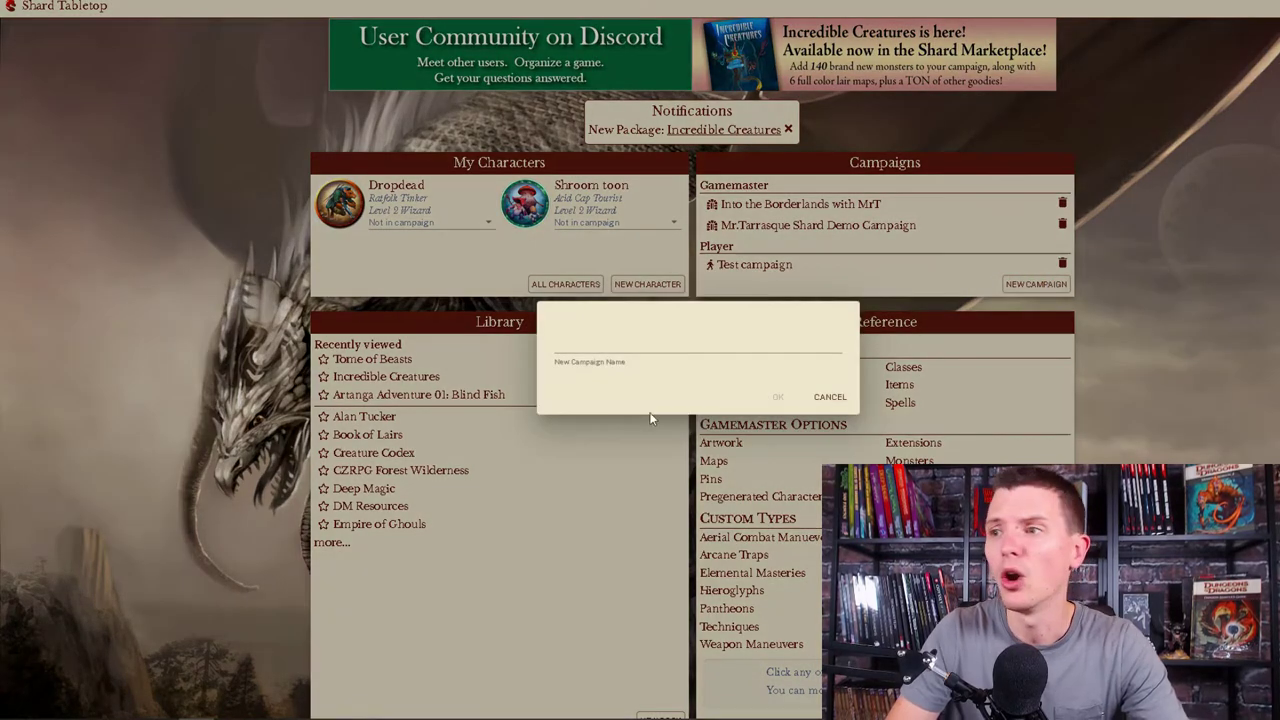
left_click(697, 343)
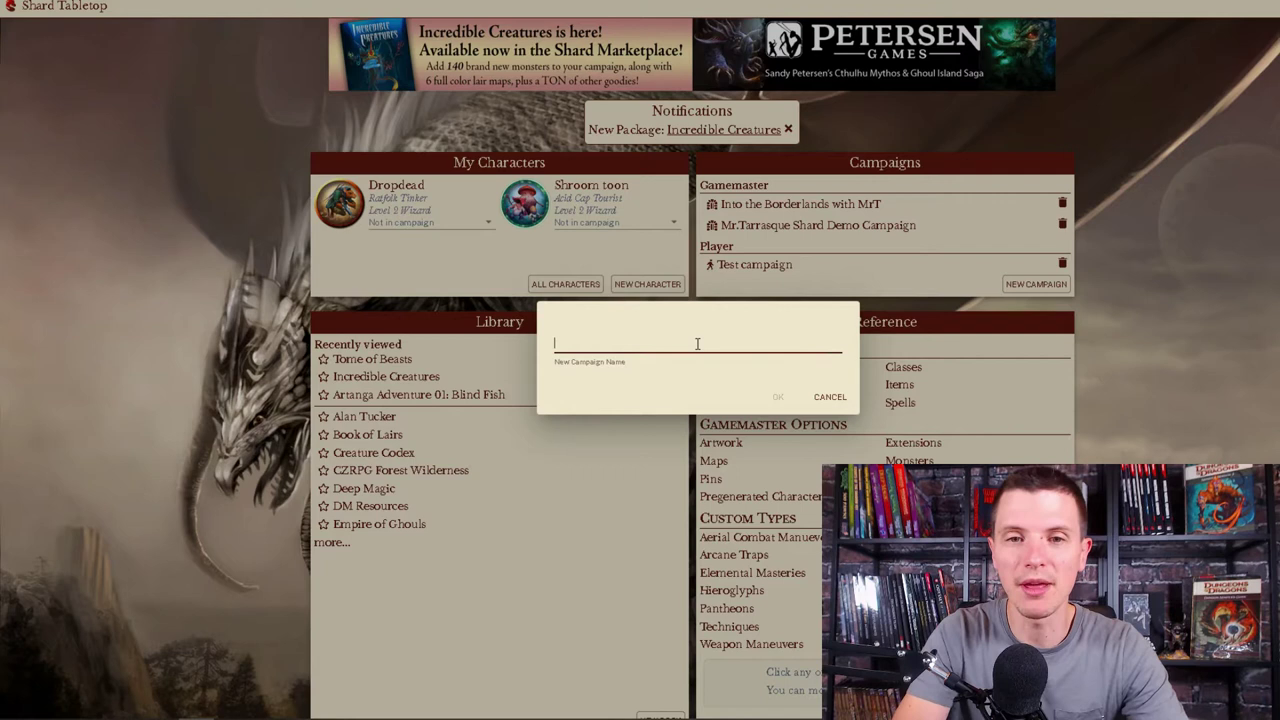
type("Isle of")
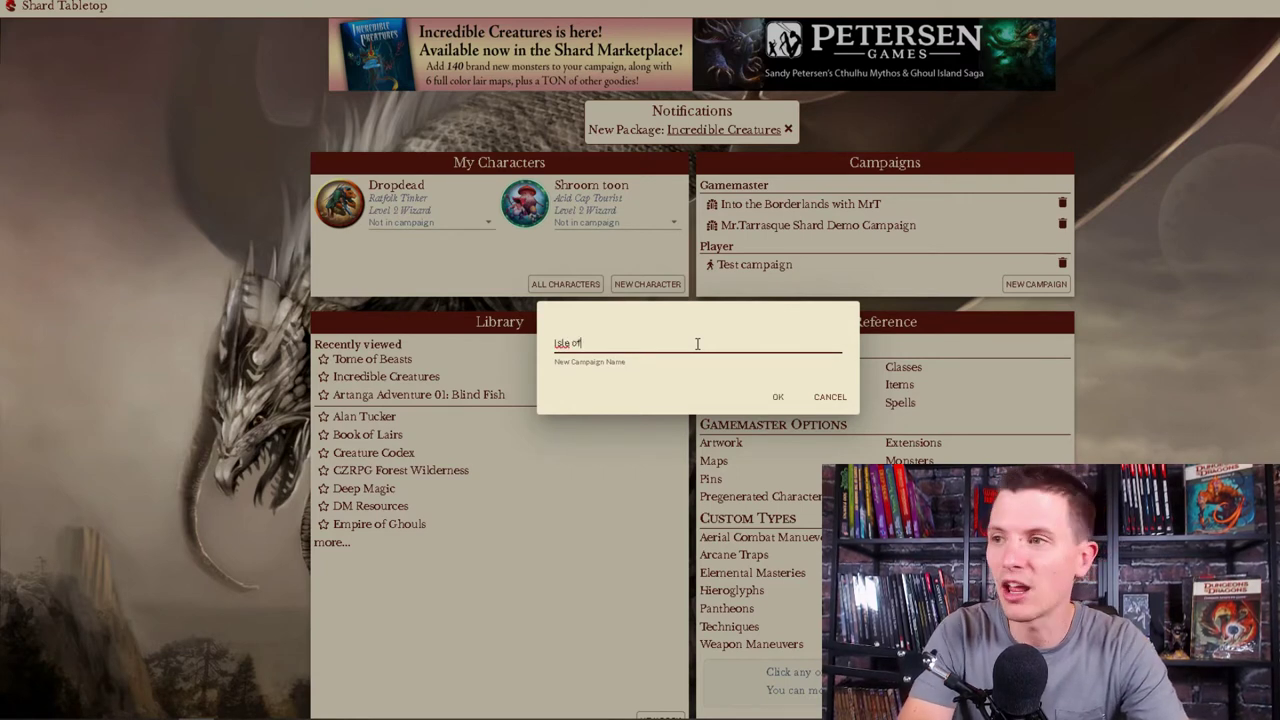
type(" the dreaded accursed")
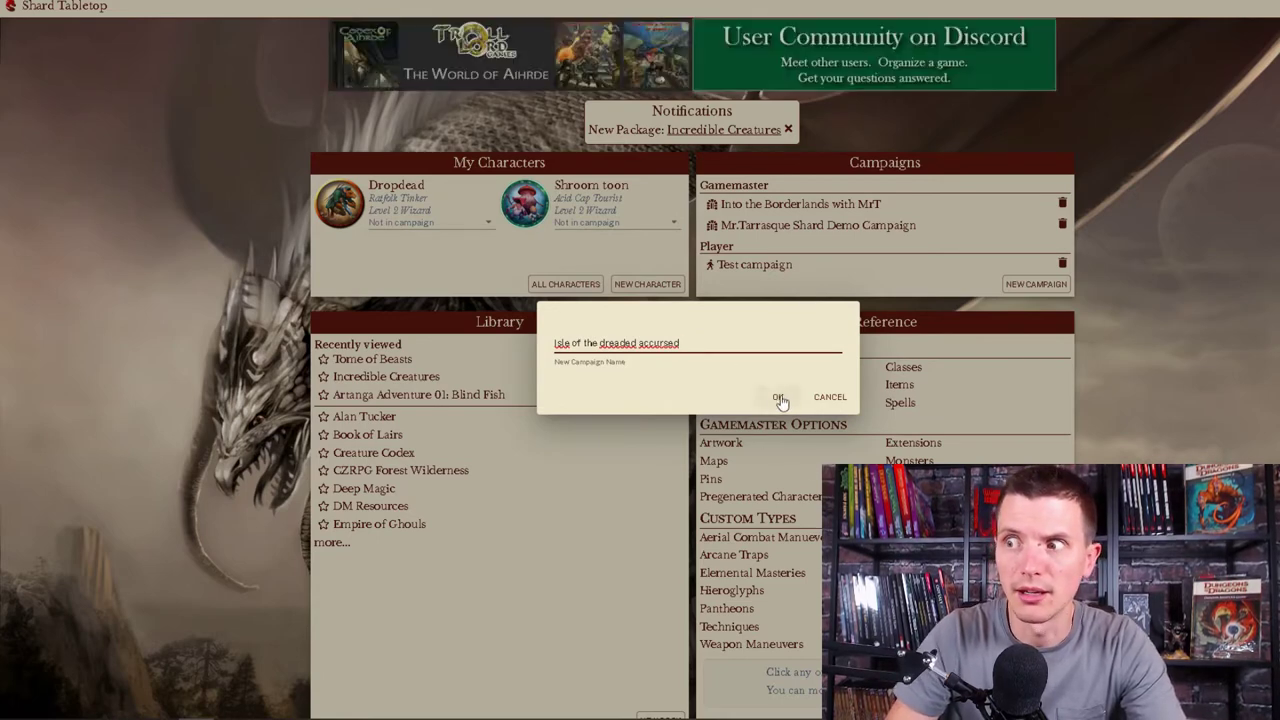
left_click(778, 399)
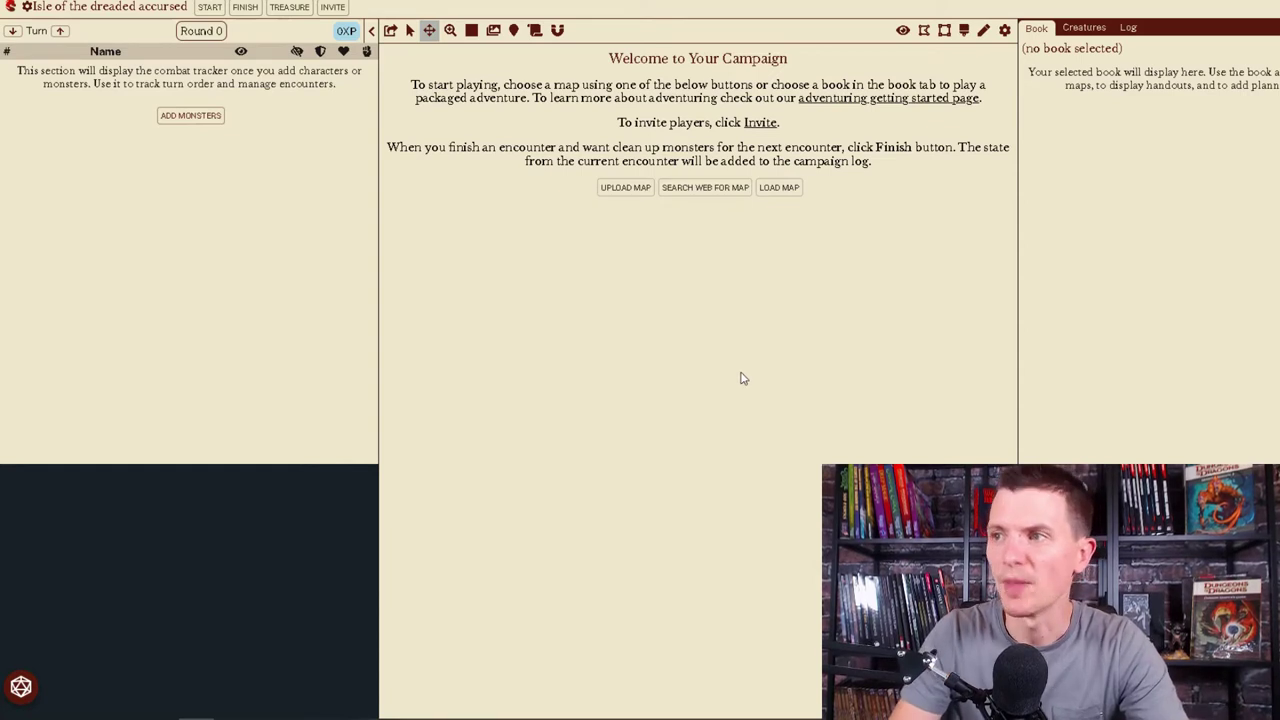
Step: Open the Load Map browser after briefly trying and cancelling Upload Map
left_click(779, 190)
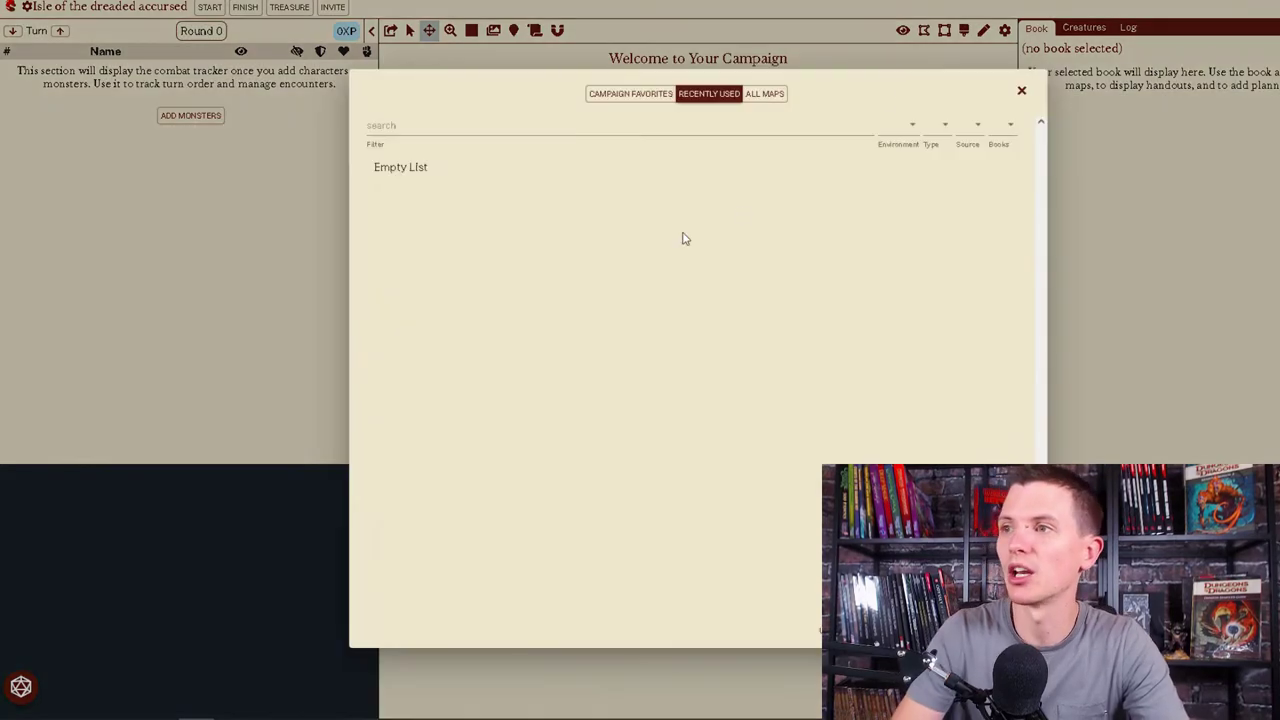
left_click(1021, 91)
left_click(636, 189)
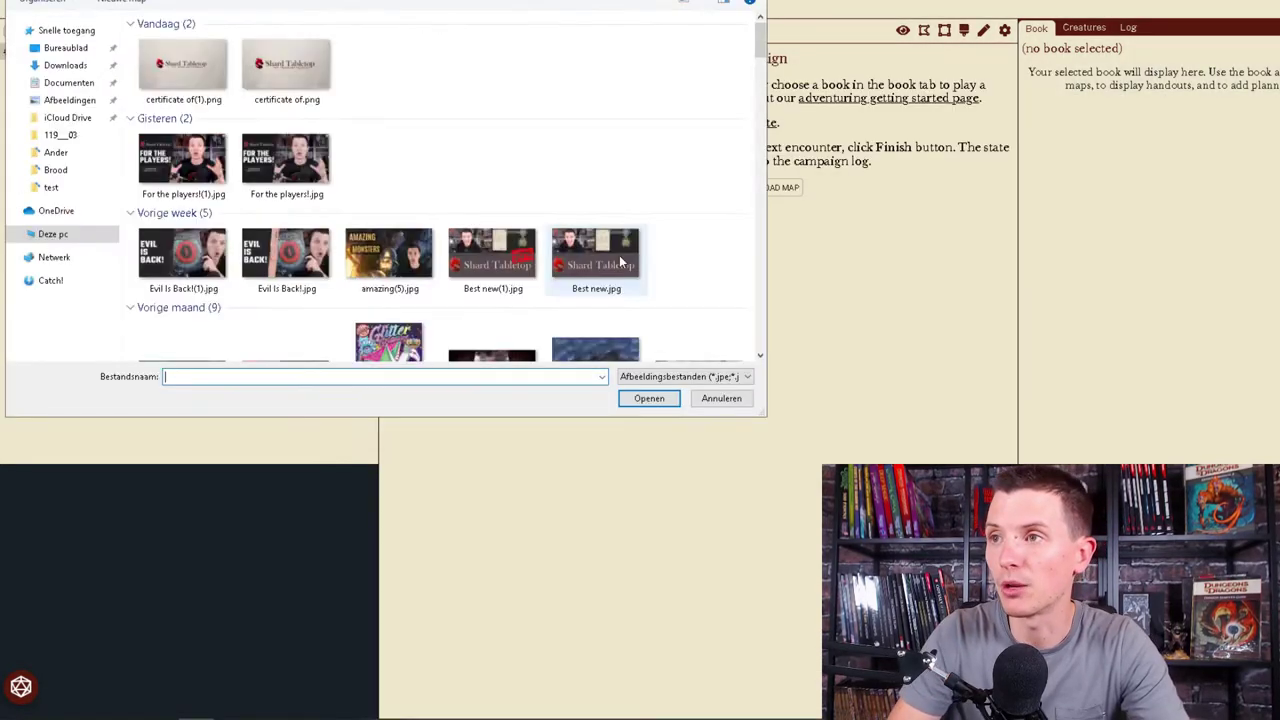
key("Escape")
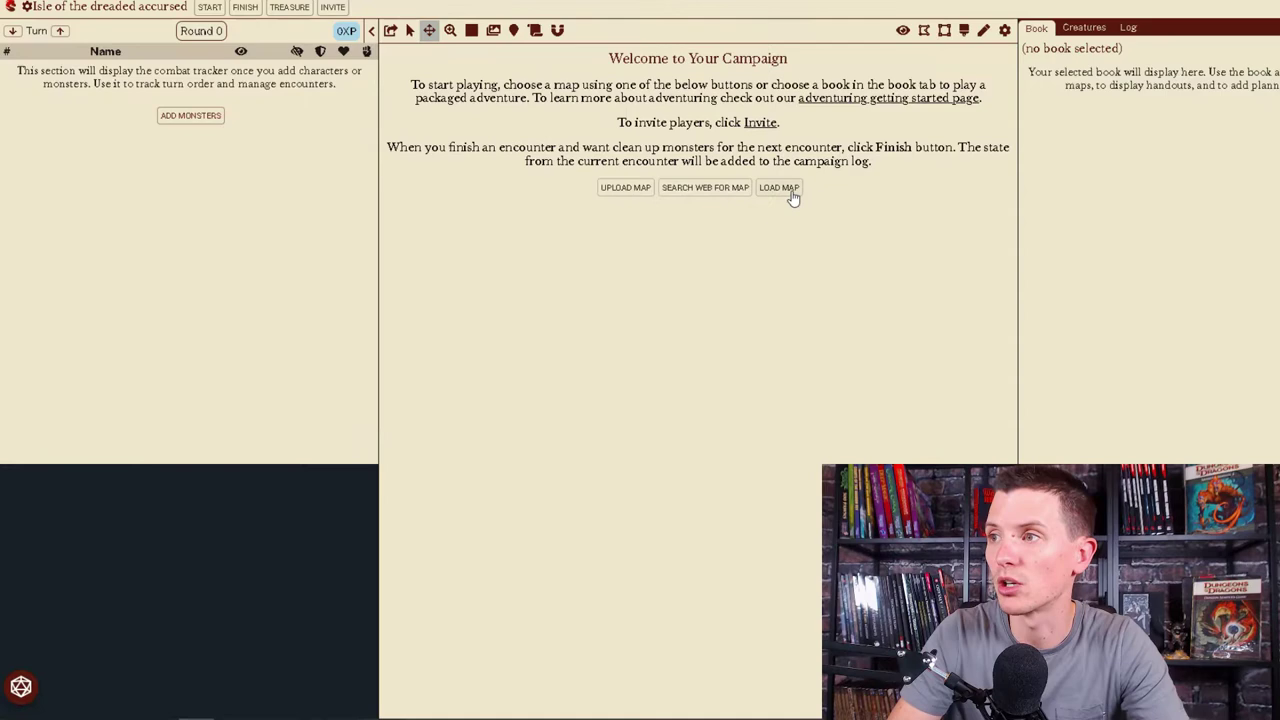
left_click(787, 189)
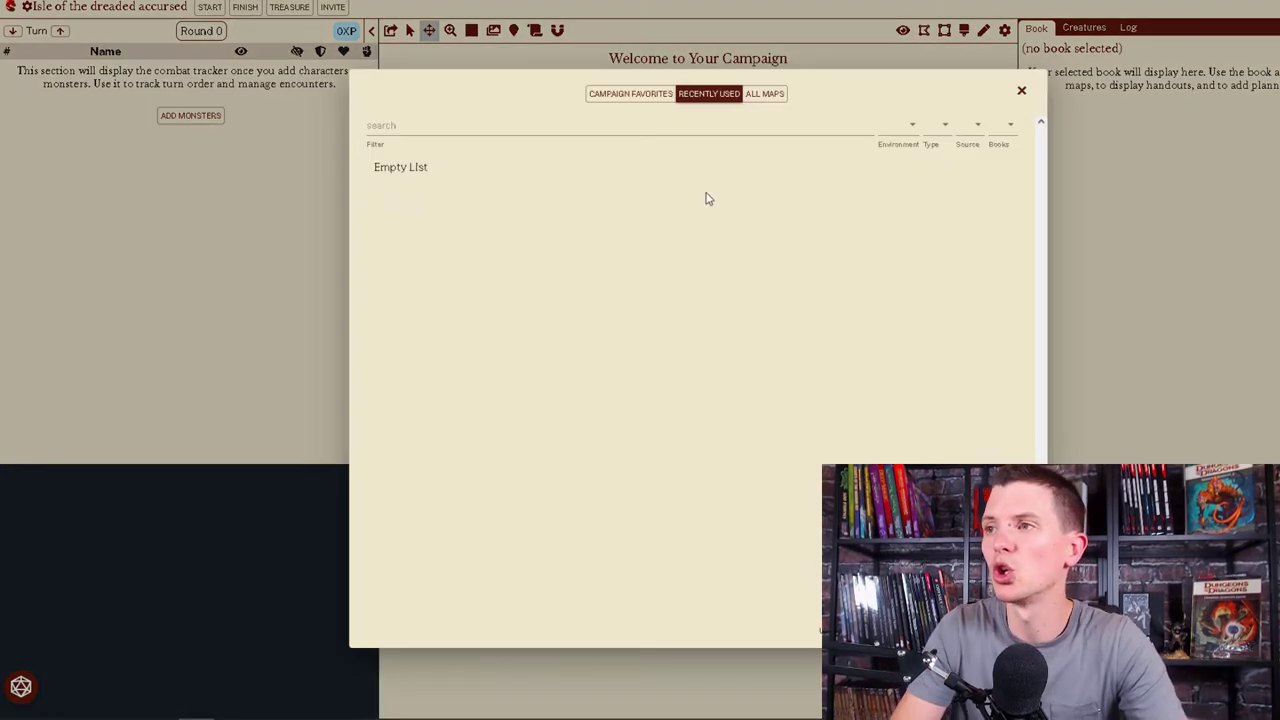
Step: Show all maps and filter them to the urban environment
left_click(765, 93)
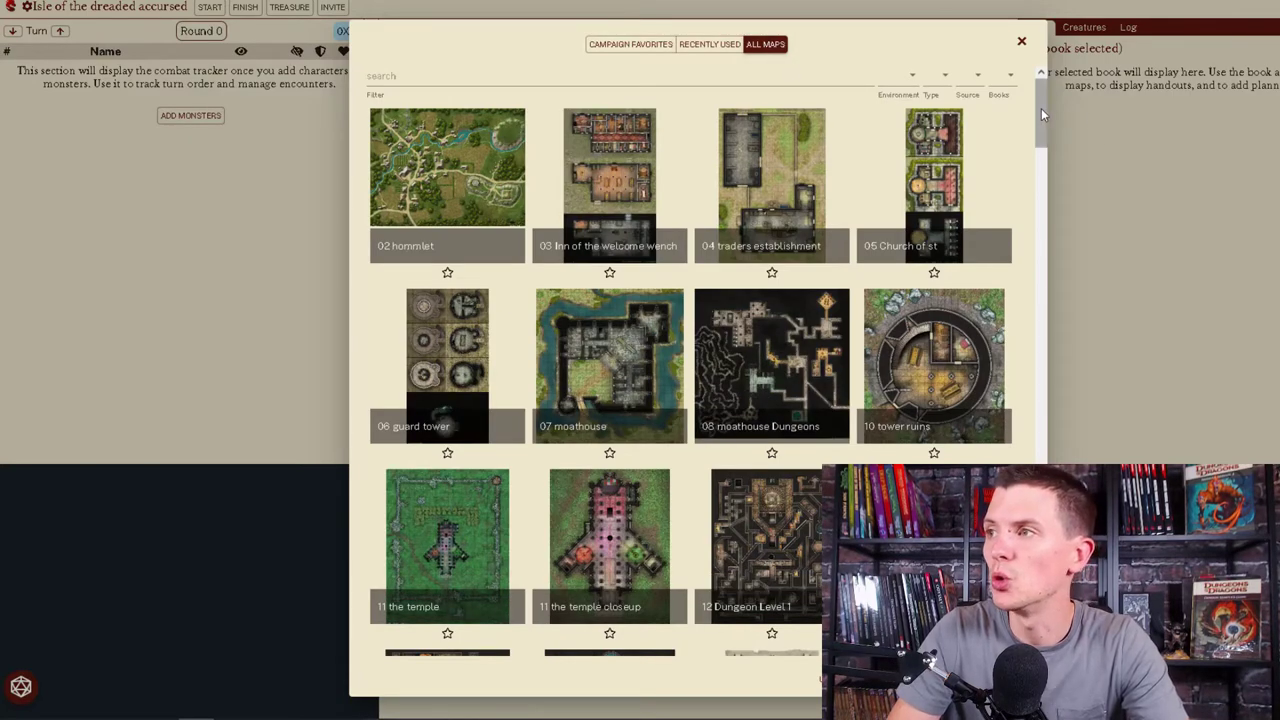
mouse_move(1041, 114)
left_mouse_down()
mouse_move(1010, 570)
mouse_move(1030, 170)
mouse_move(1018, 88)
mouse_move(1010, 560)
mouse_move(1040, 110)
left_mouse_up()
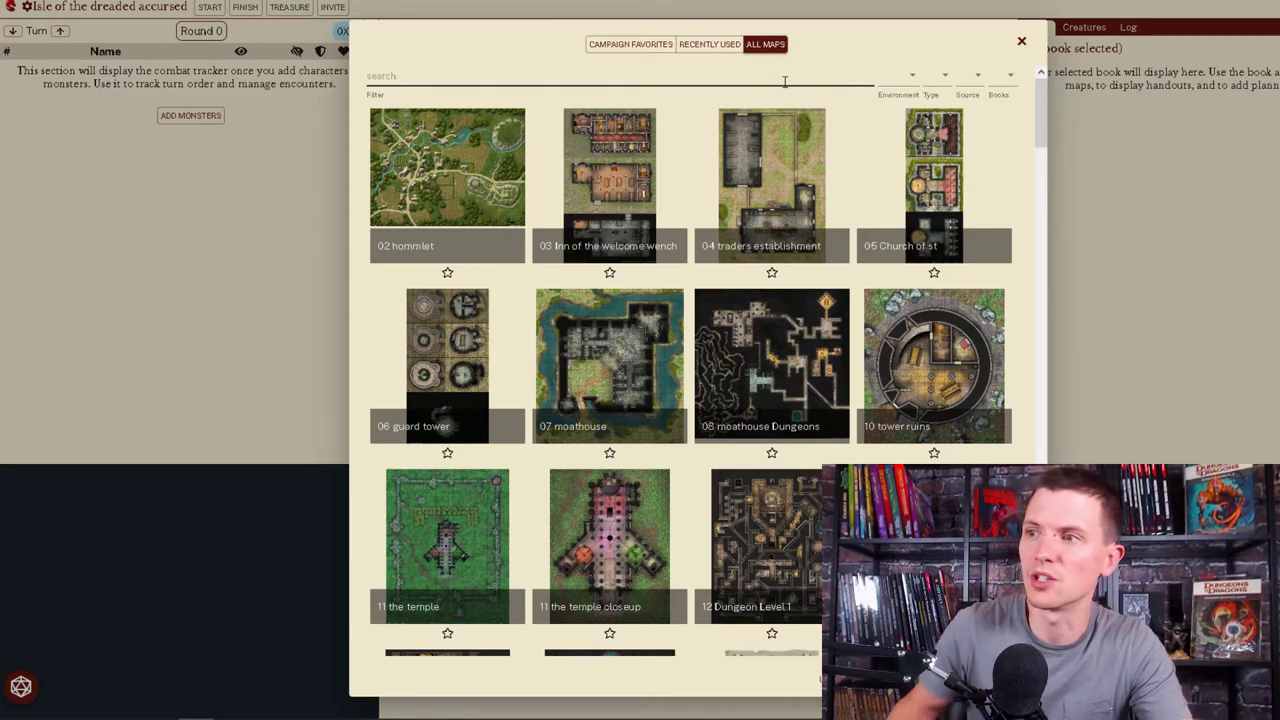
left_click(913, 80)
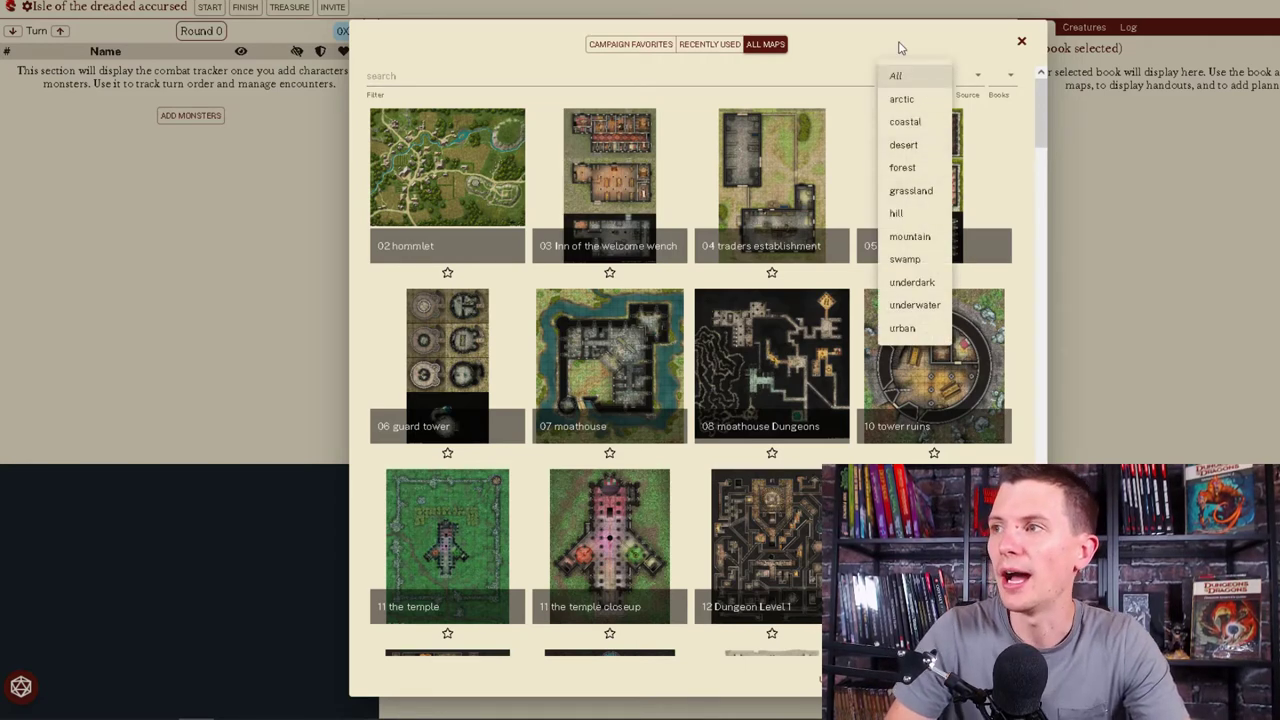
left_click(908, 60)
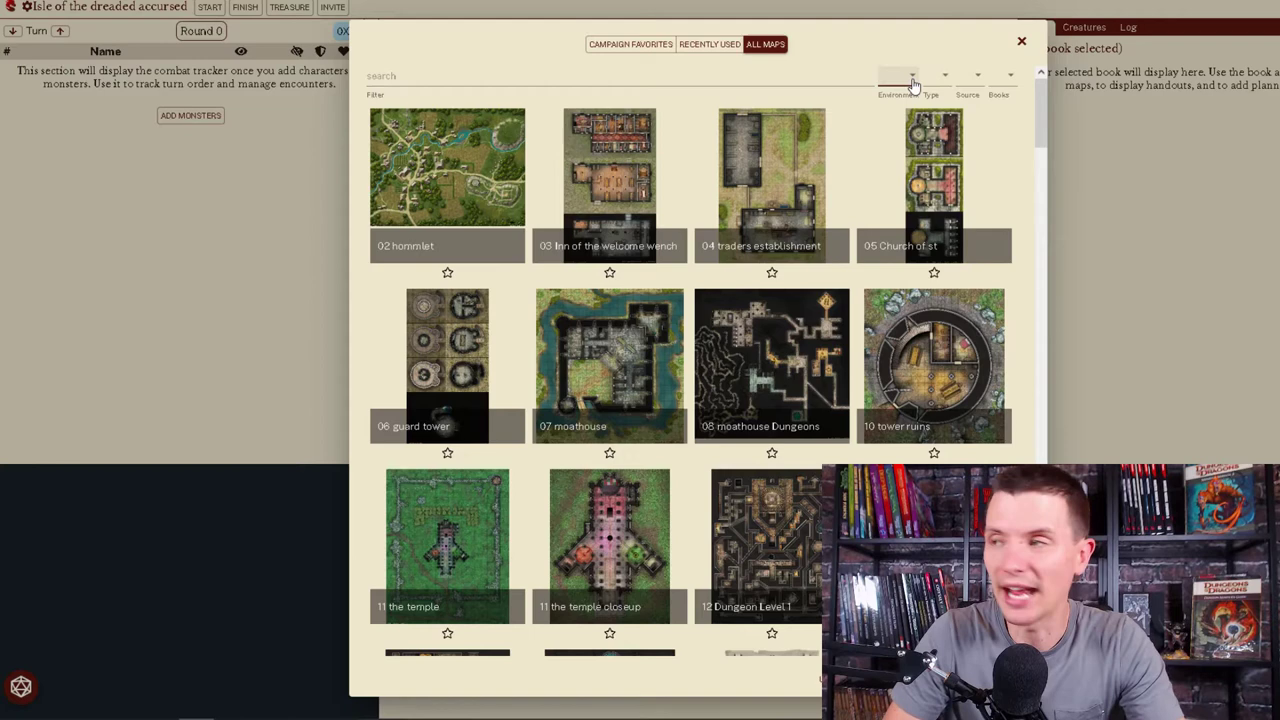
left_click(913, 80)
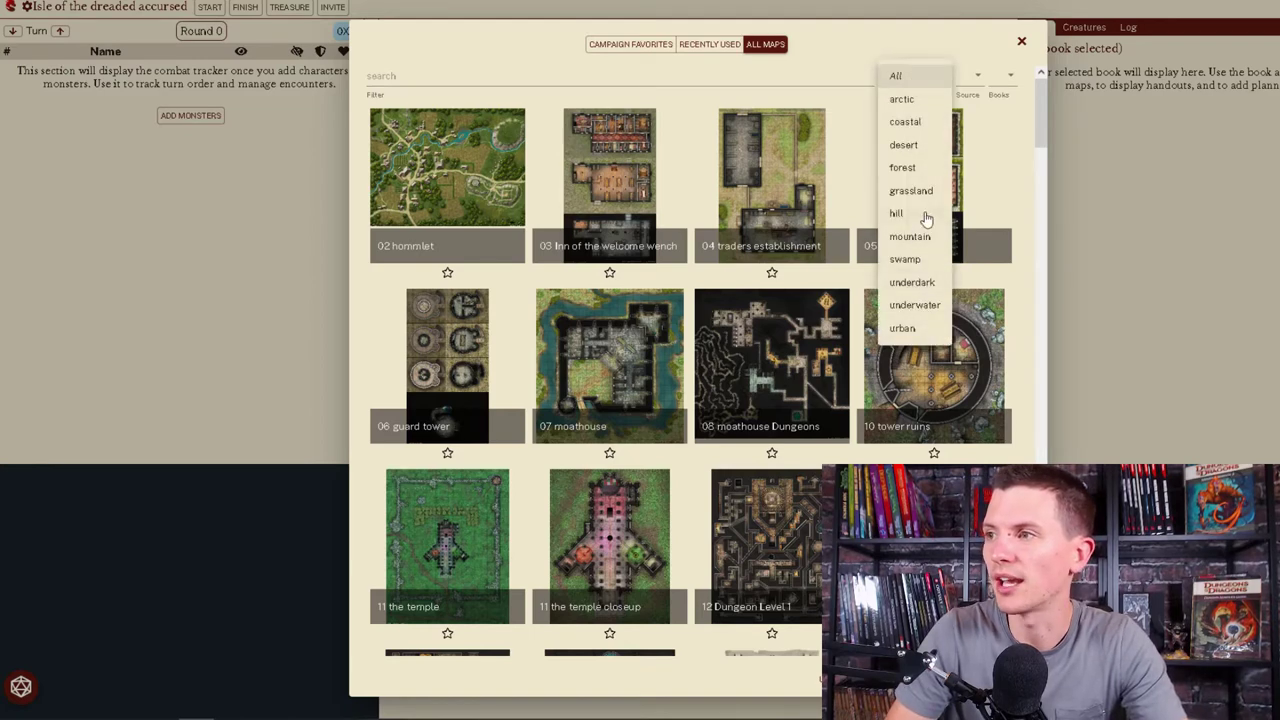
left_click(902, 328)
left_click_drag(375, 100, 1039, 134)
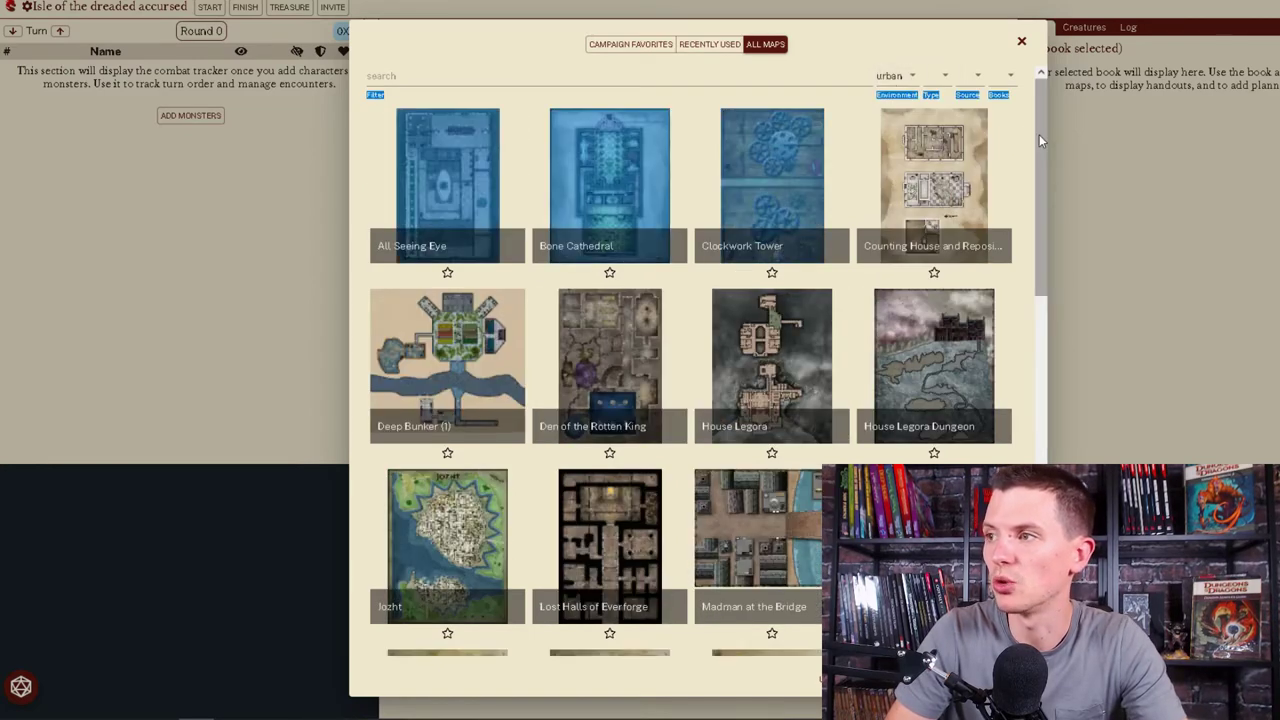
left_click(1037, 145)
scroll(1047, 138, "down", 5)
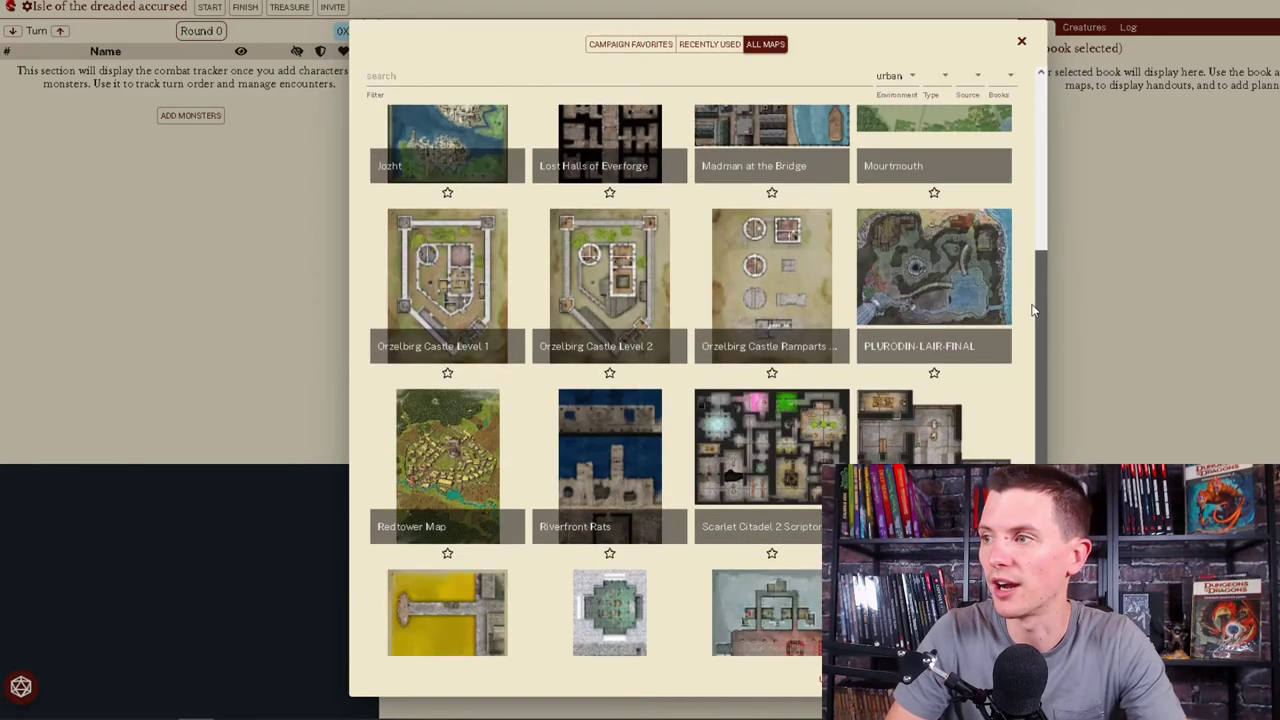
scroll(1039, 79, "up", 5)
Step: Switch the environment filter to mountain and load the Example Map cave
left_click(898, 76)
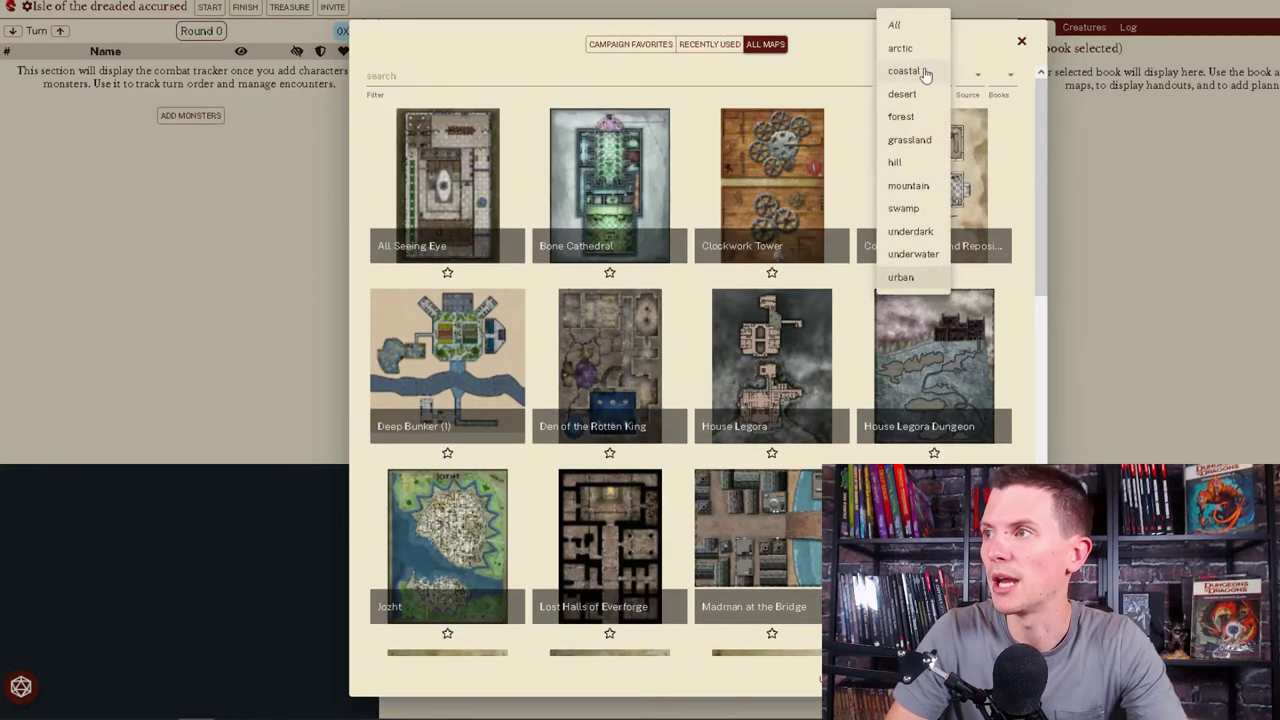
left_click(910, 188)
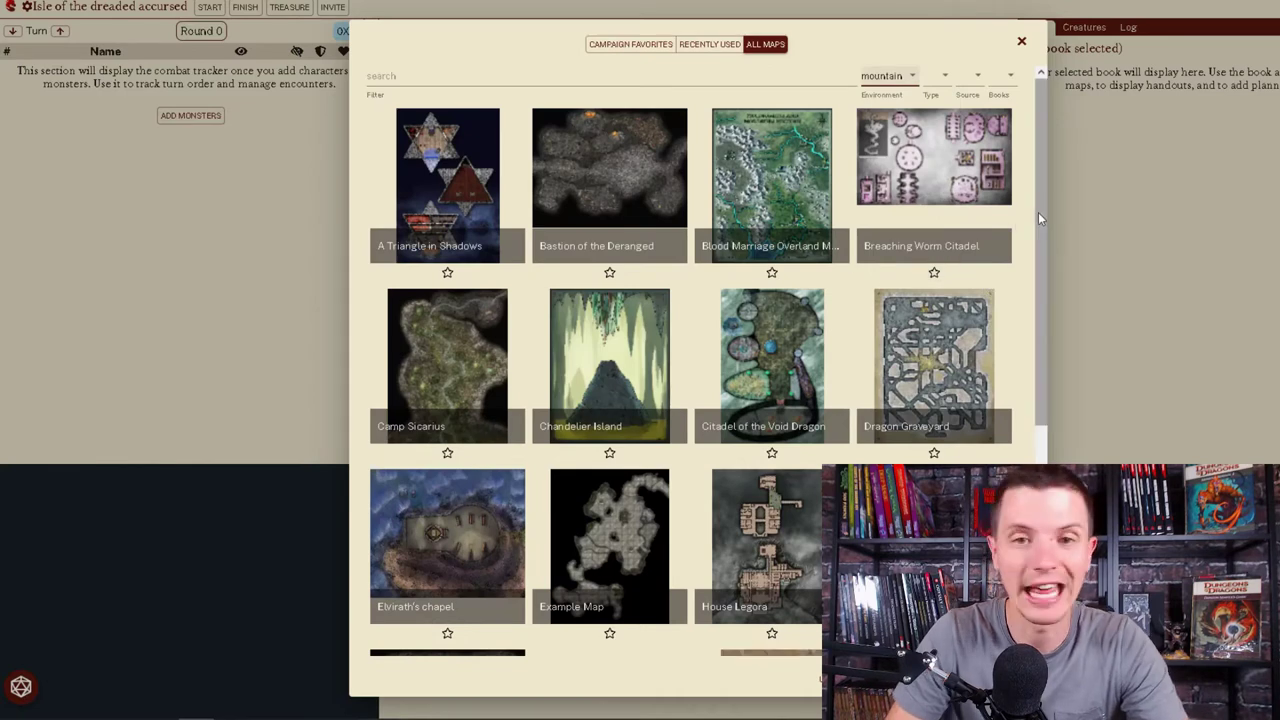
scroll(1041, 221, "down", 2)
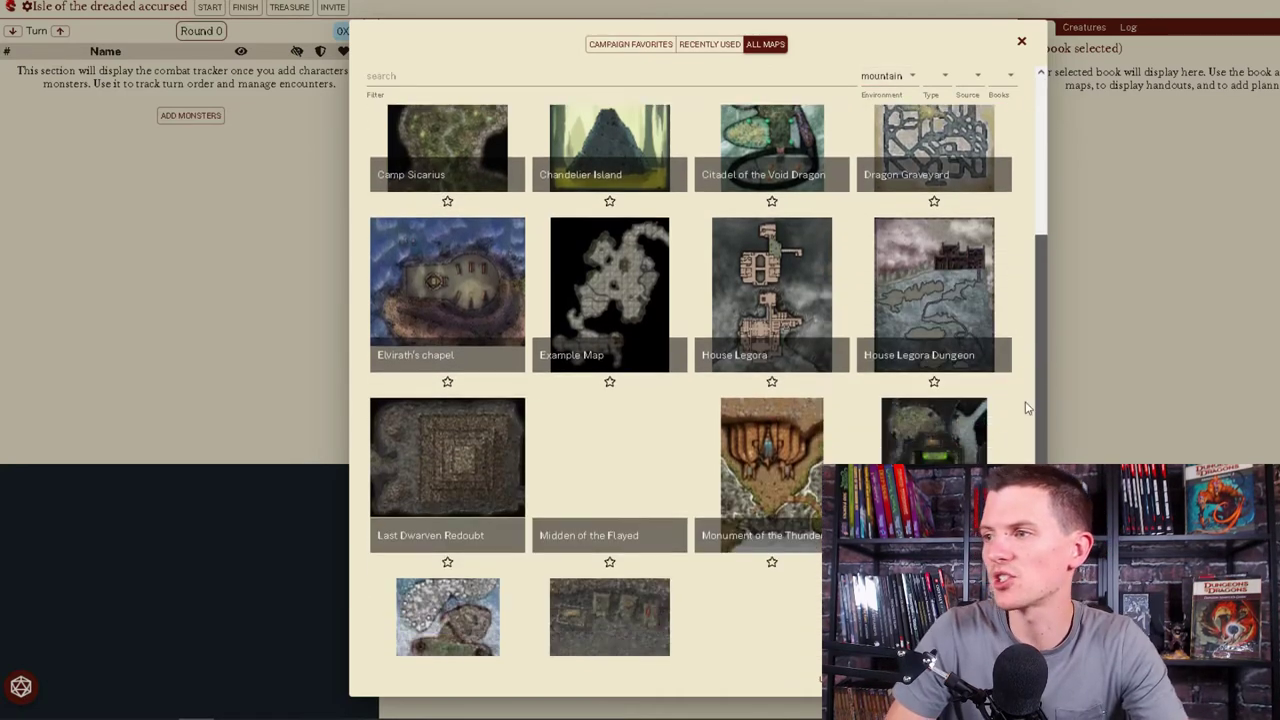
scroll(1026, 407, "down", 1)
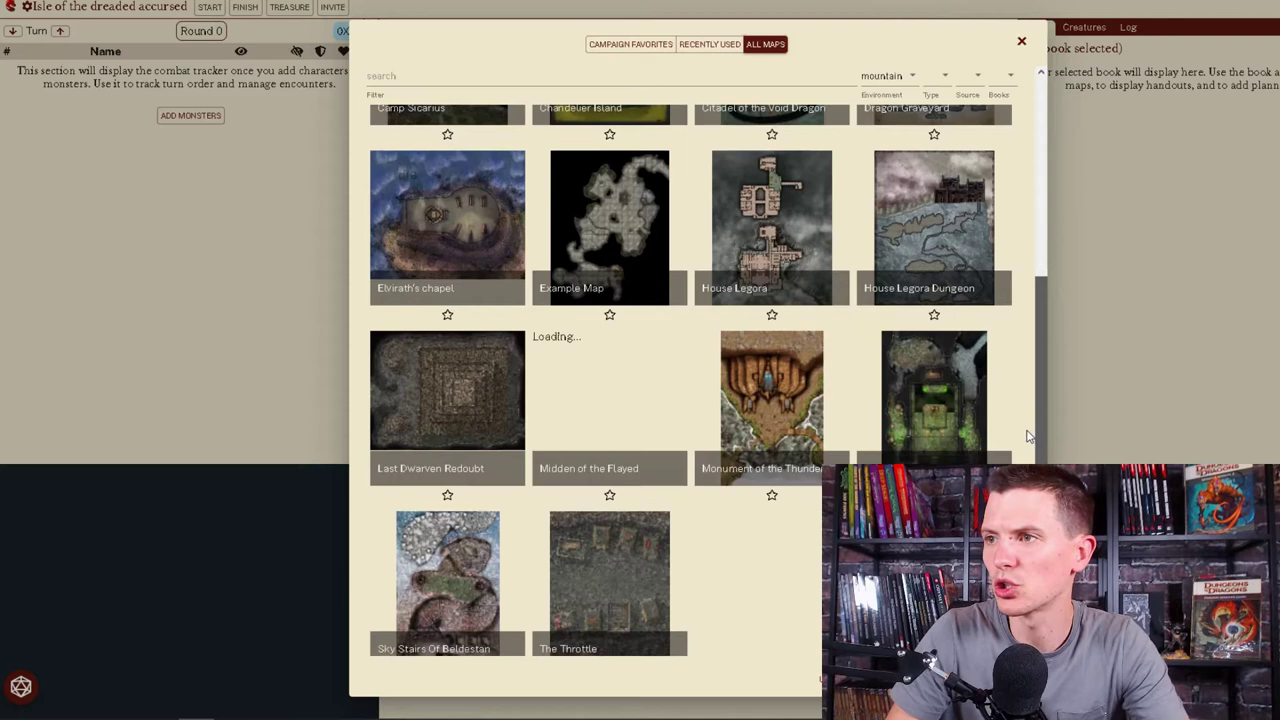
scroll(1029, 405, "up", 1)
scroll(1028, 395, "down", 1)
scroll(1028, 350, "up", 2)
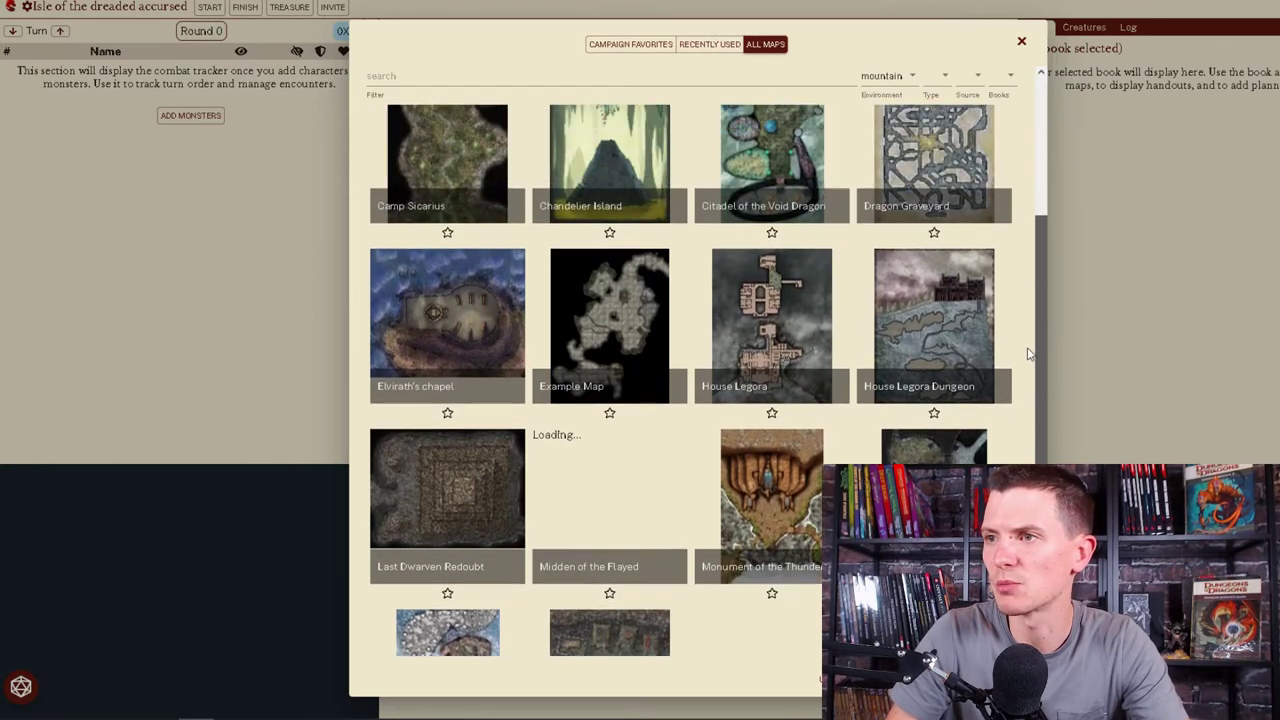
left_click(603, 320)
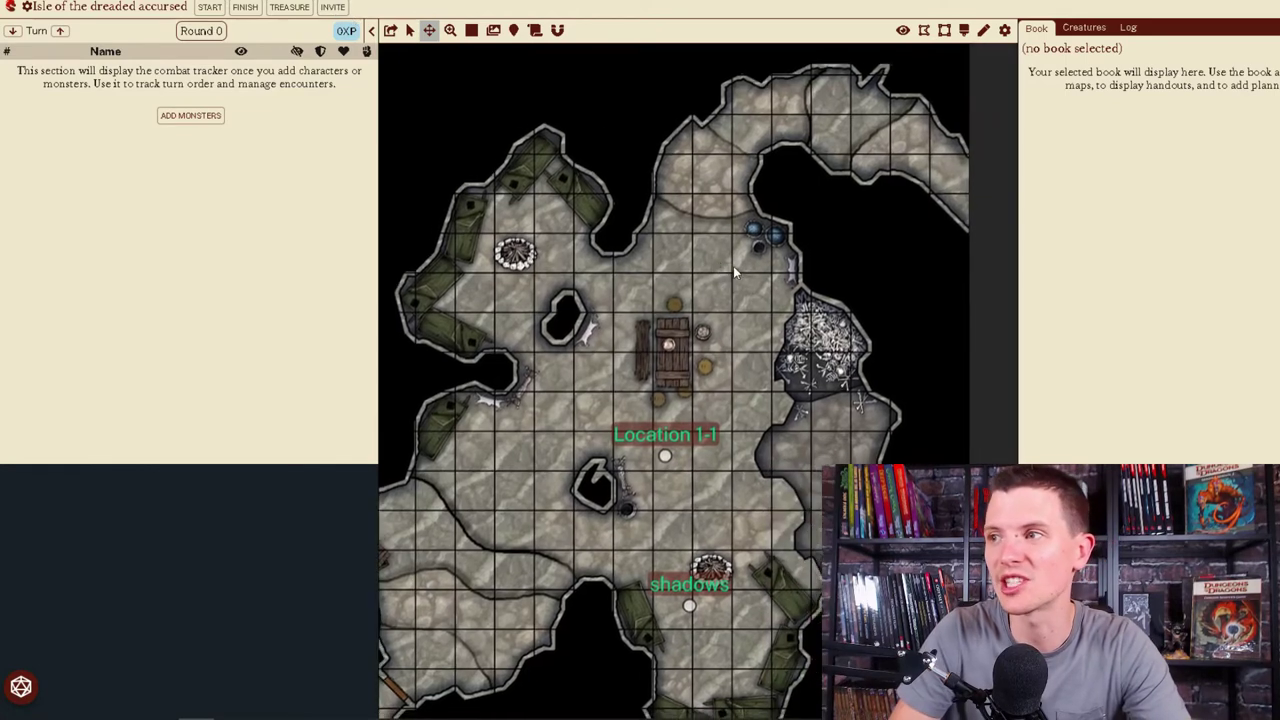
left_click_drag(733, 266, 786, 274)
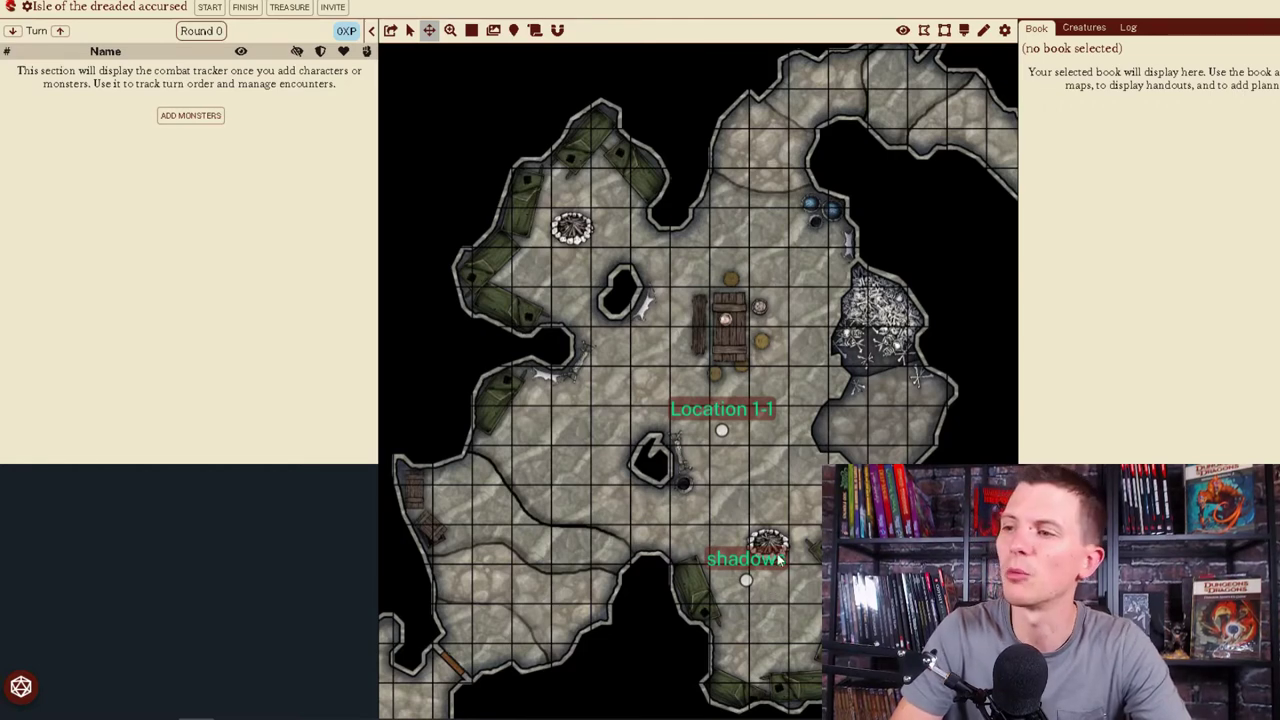
left_click_drag(793, 488, 850, 473)
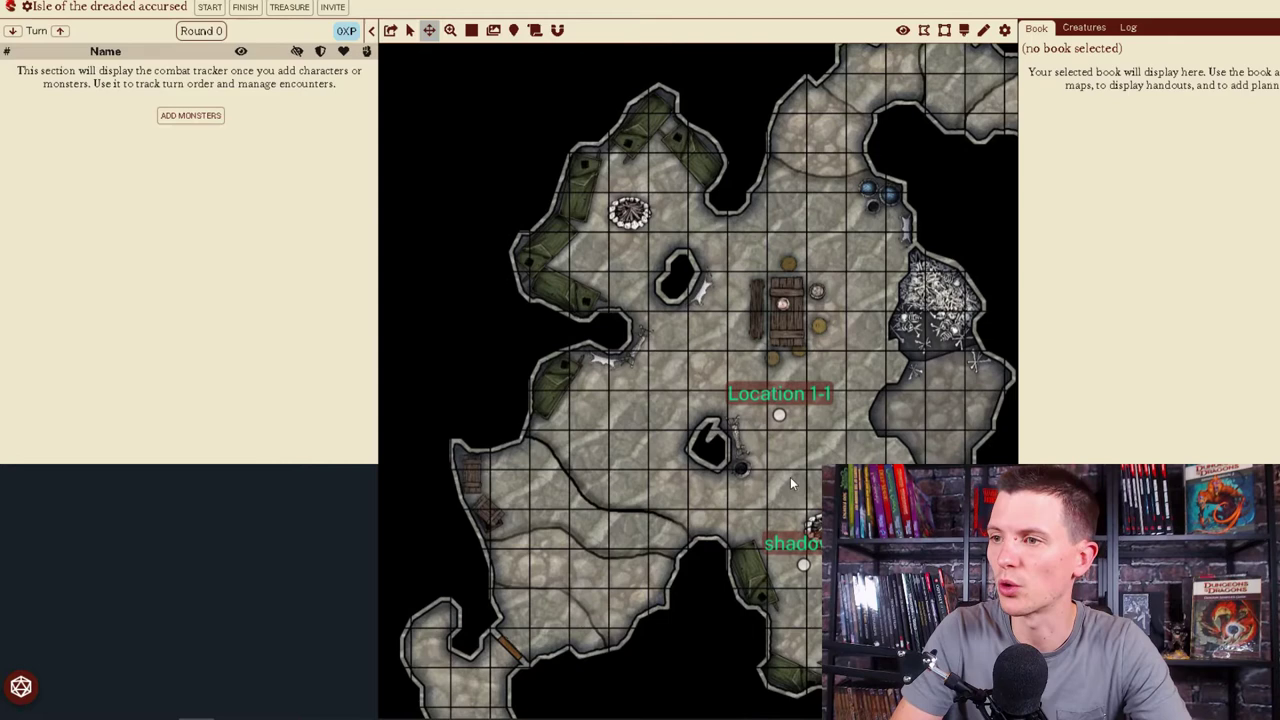
Step: Create a new encounter named 'Dragoooooooon' at this spot on the cave map
right_click(511, 483)
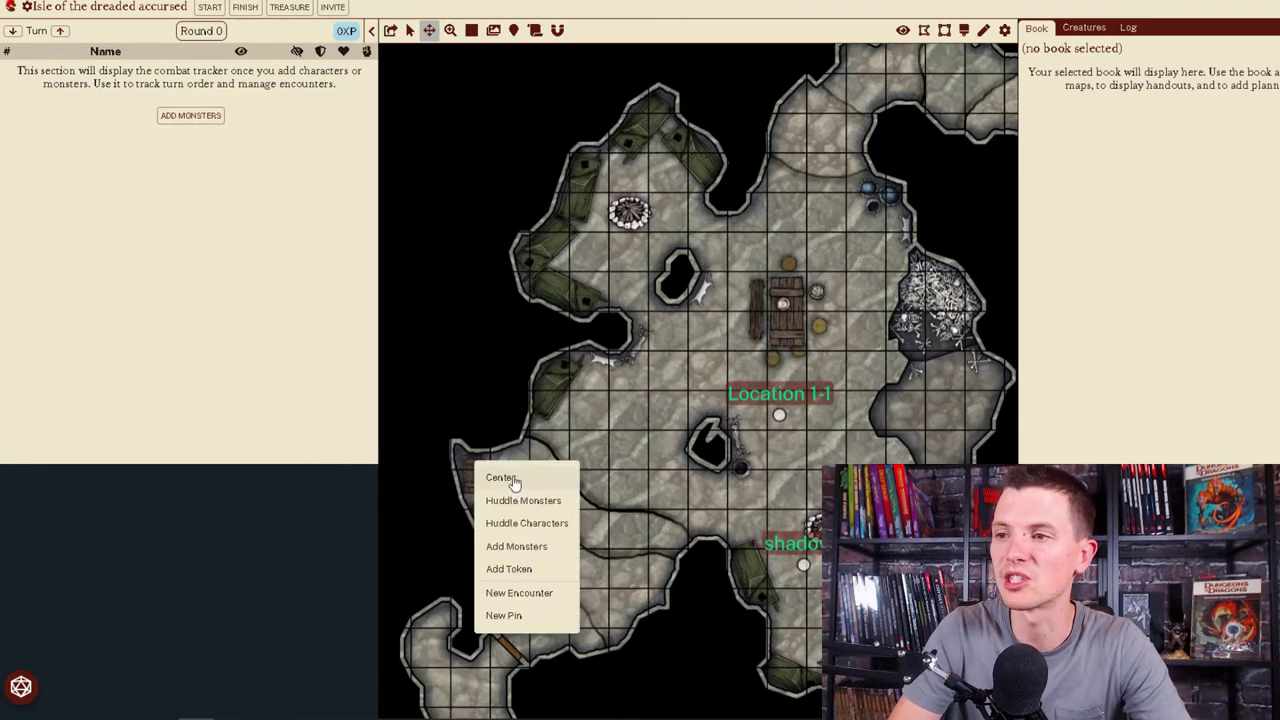
left_click(536, 590)
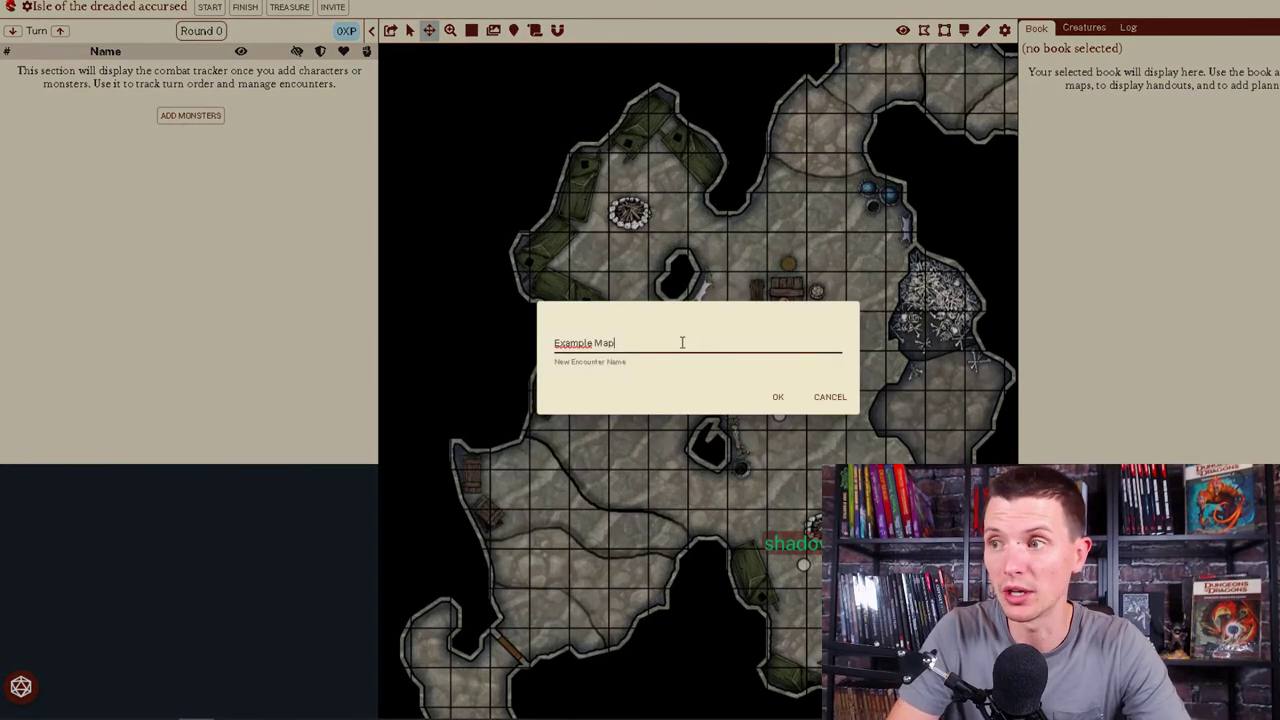
triple_click(682, 343)
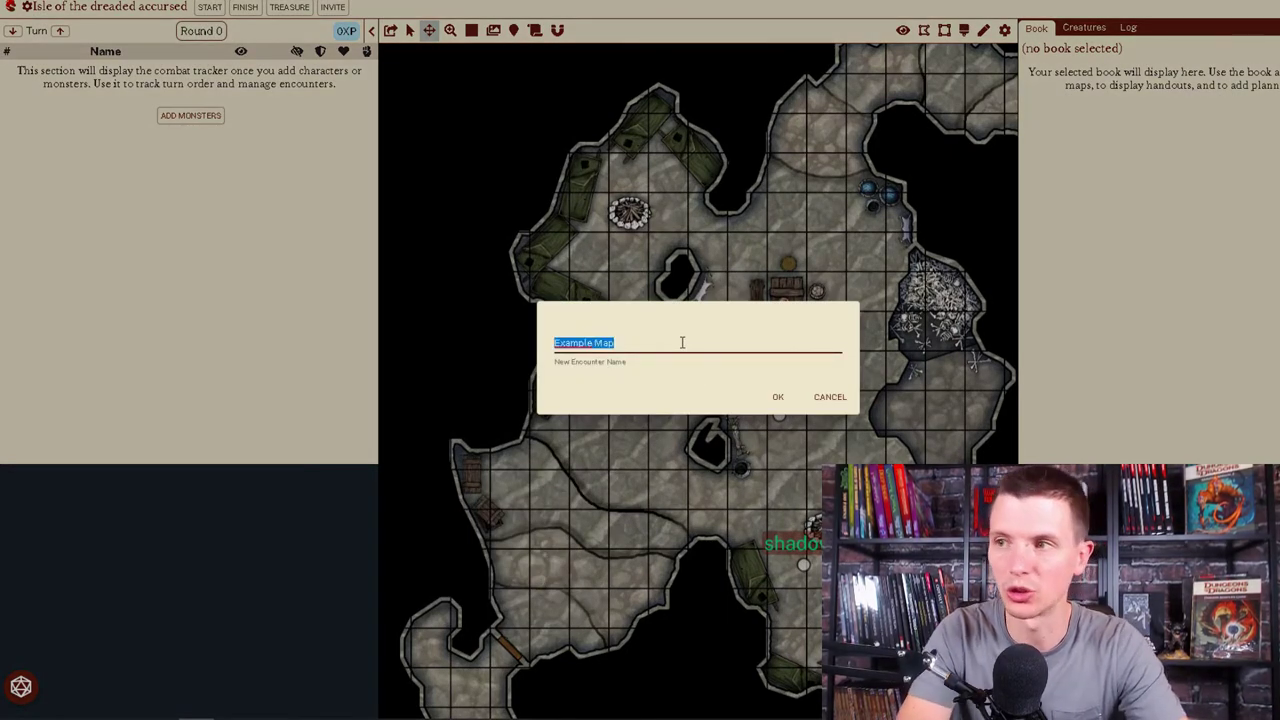
type("Dragoooooooon")
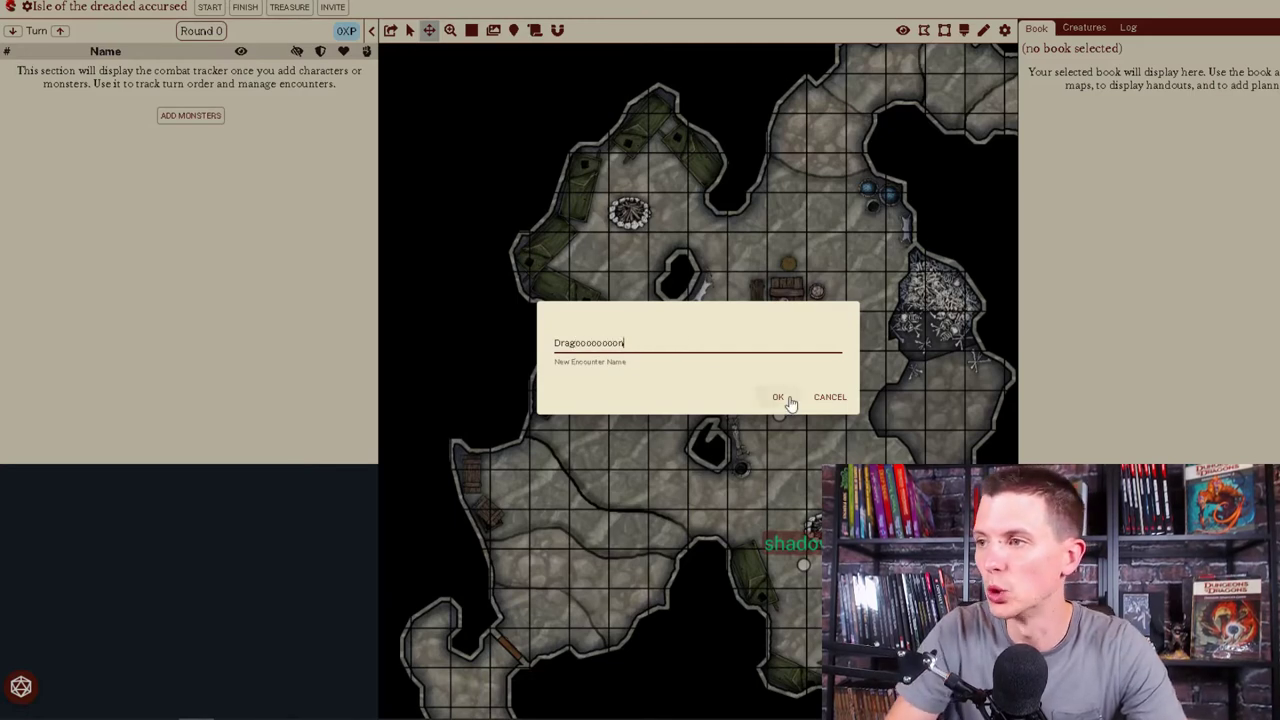
left_click(778, 397)
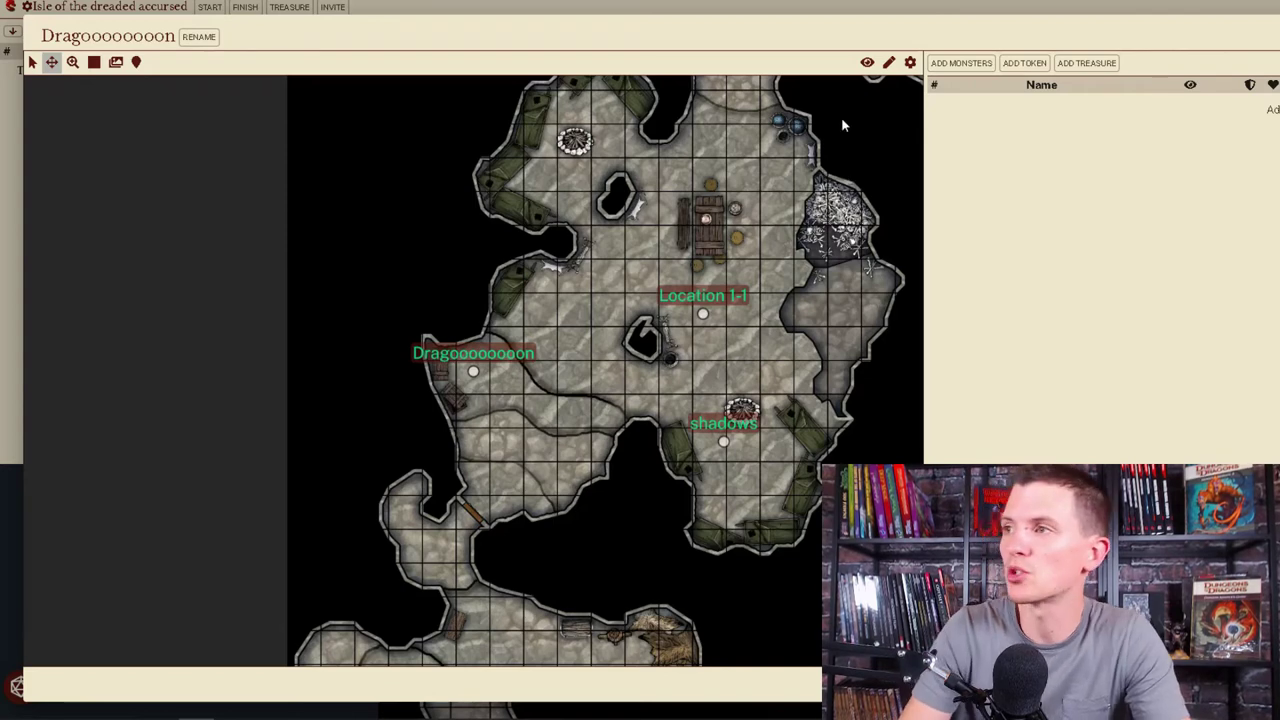
left_click(868, 63)
left_click(870, 63)
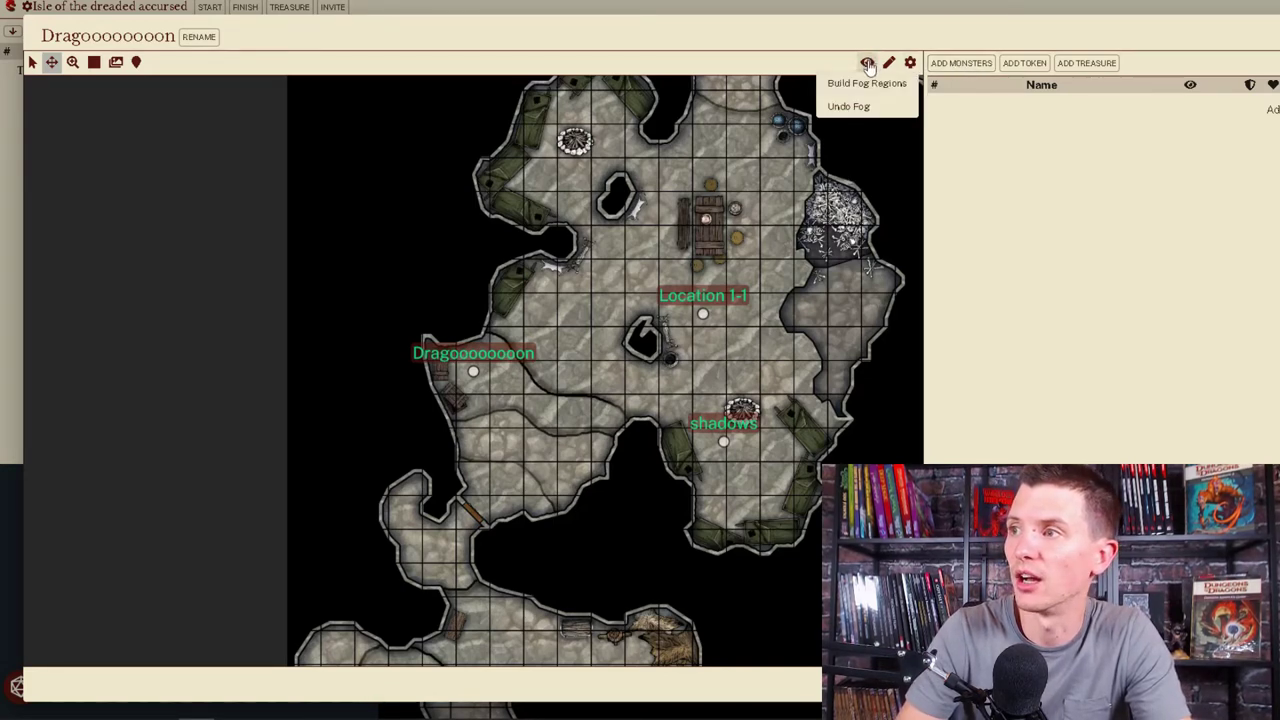
Step: Search the monster list for 'dragon' and add an Adult Blue Dragon
left_click(955, 68)
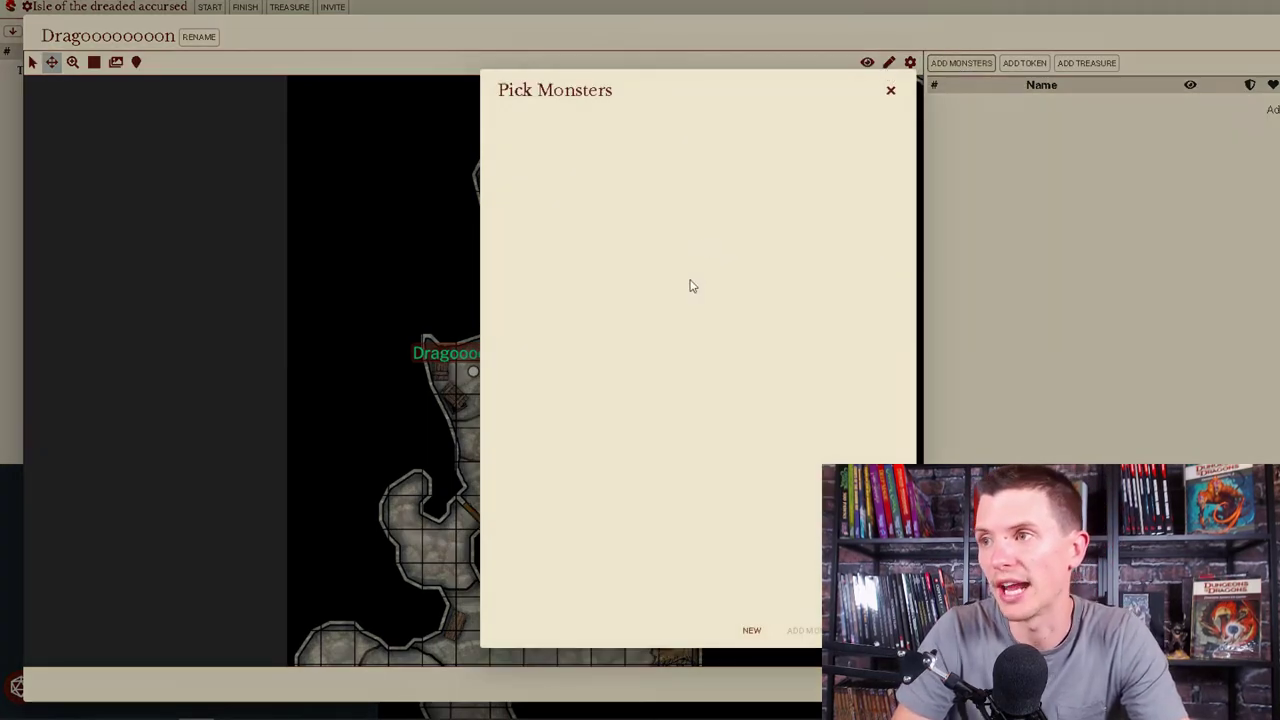
left_click(601, 98)
type("d")
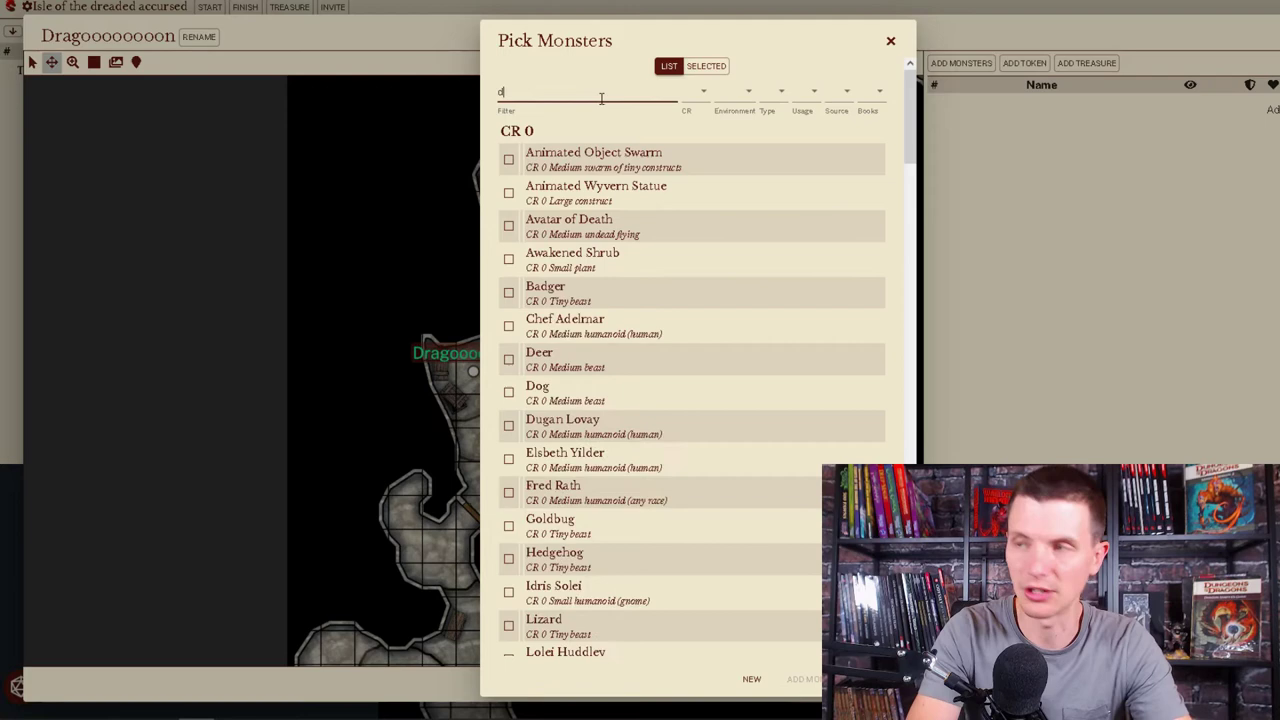
type("rgon")
key("BackSpace")
key("BackSpace")
key("BackSpace")
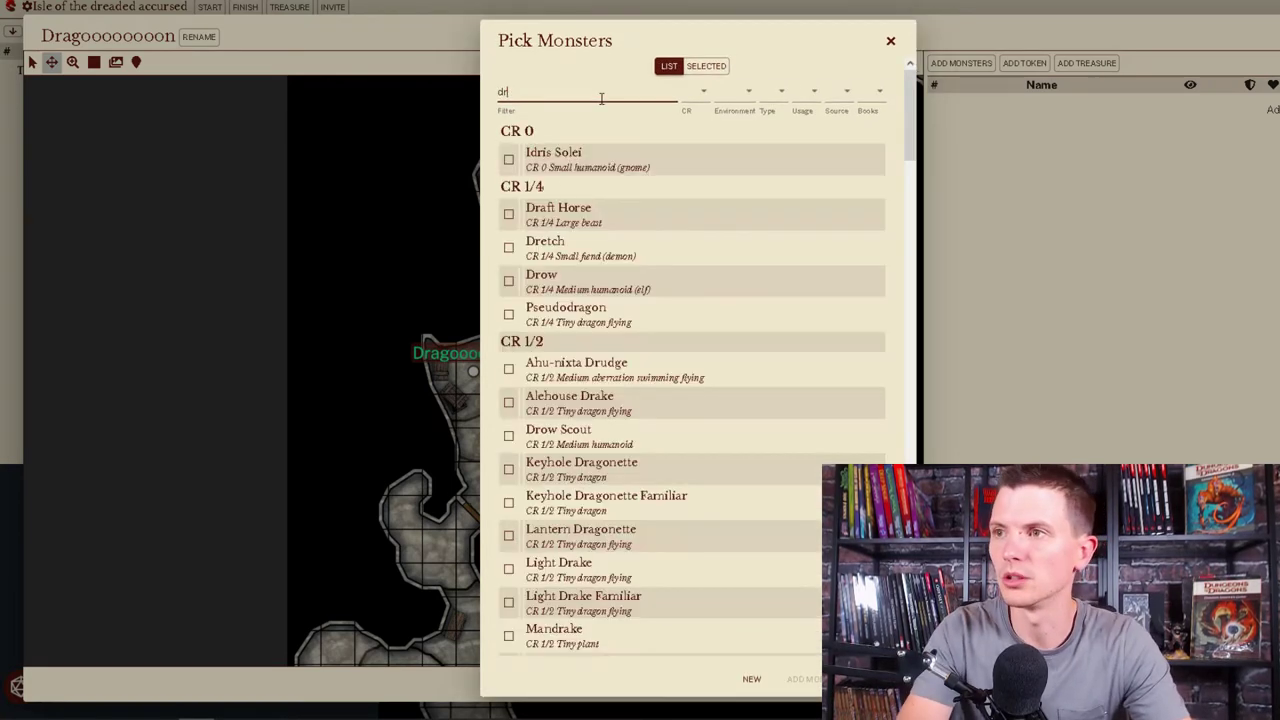
type("agon")
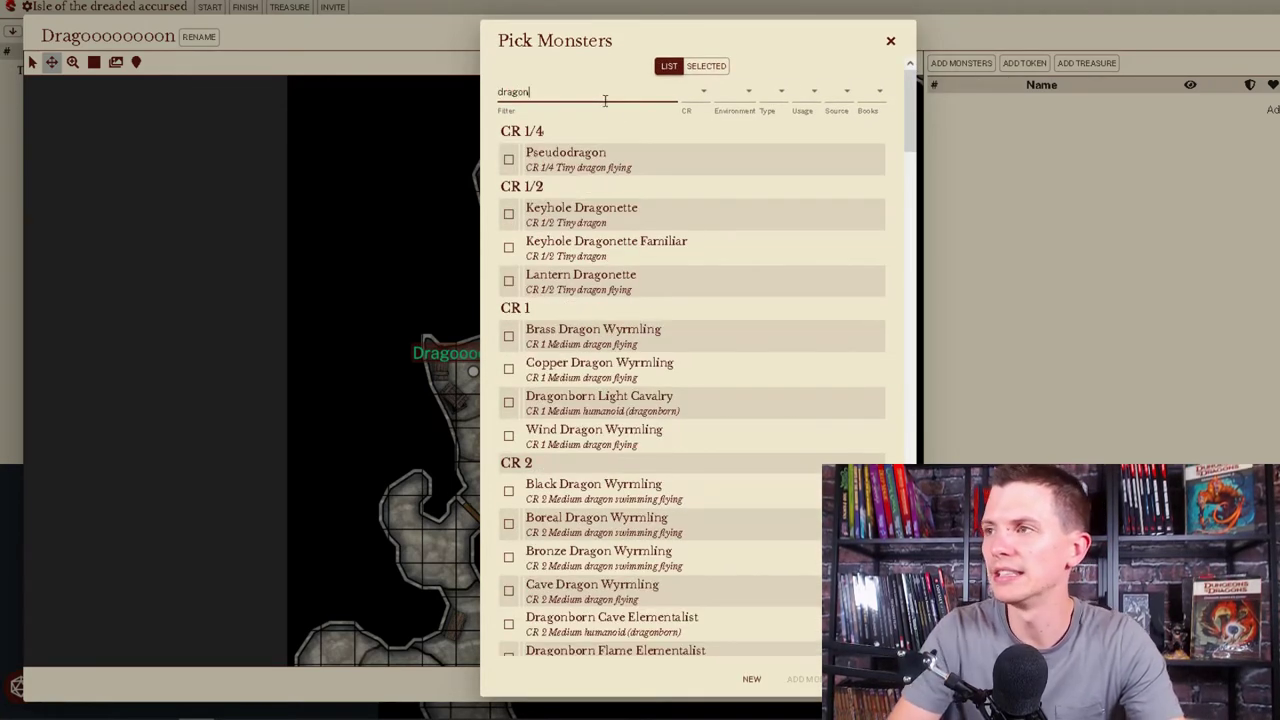
scroll(674, 525, "down", 4)
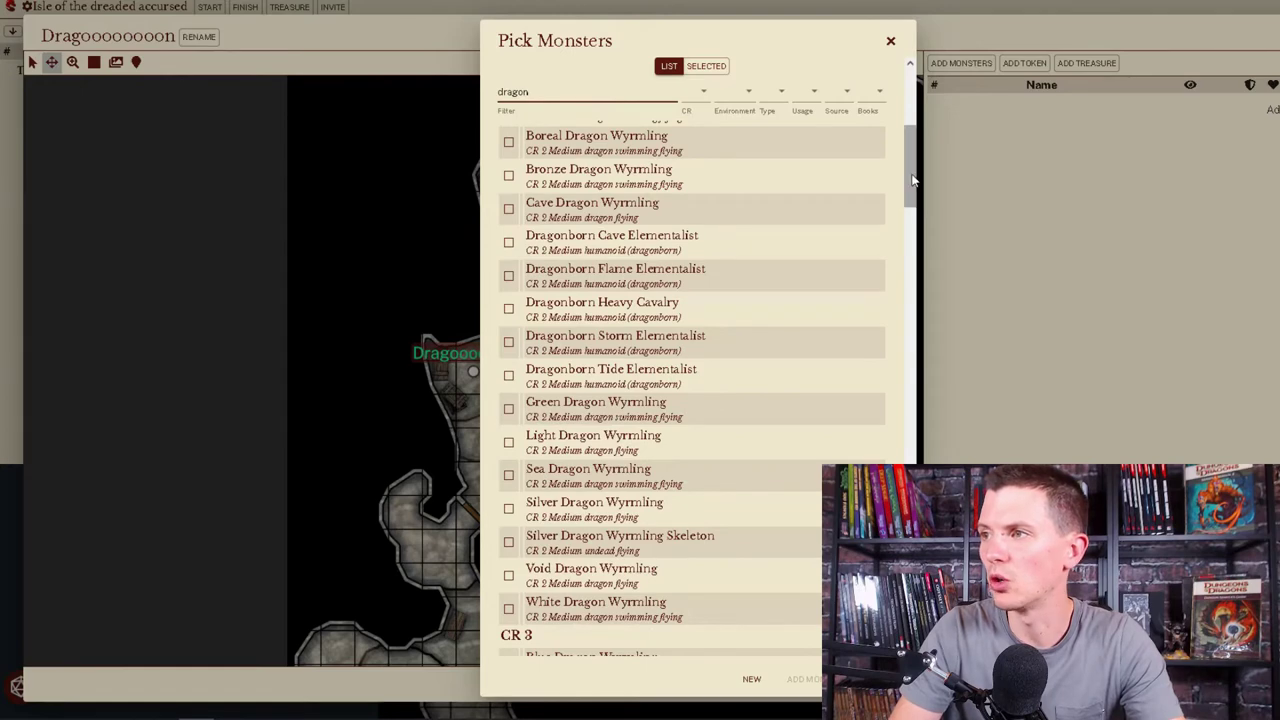
left_click_drag(910, 175, 910, 458)
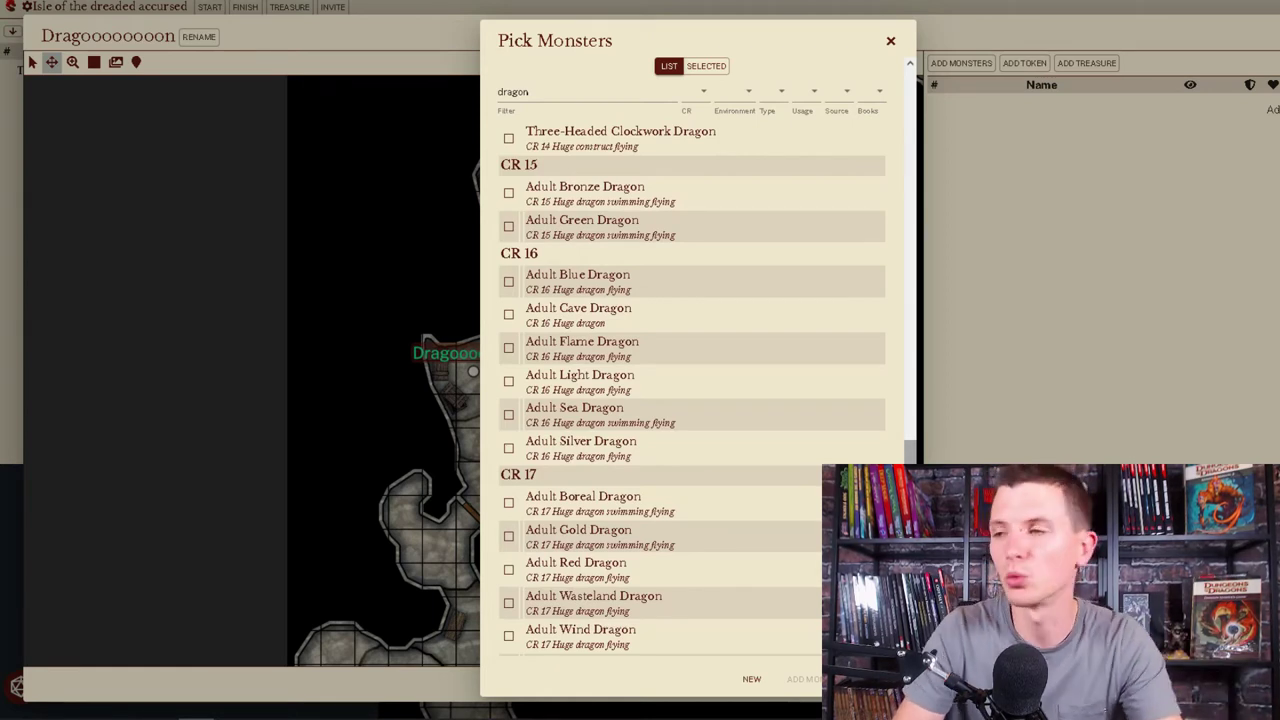
scroll(911, 452, "up", 1)
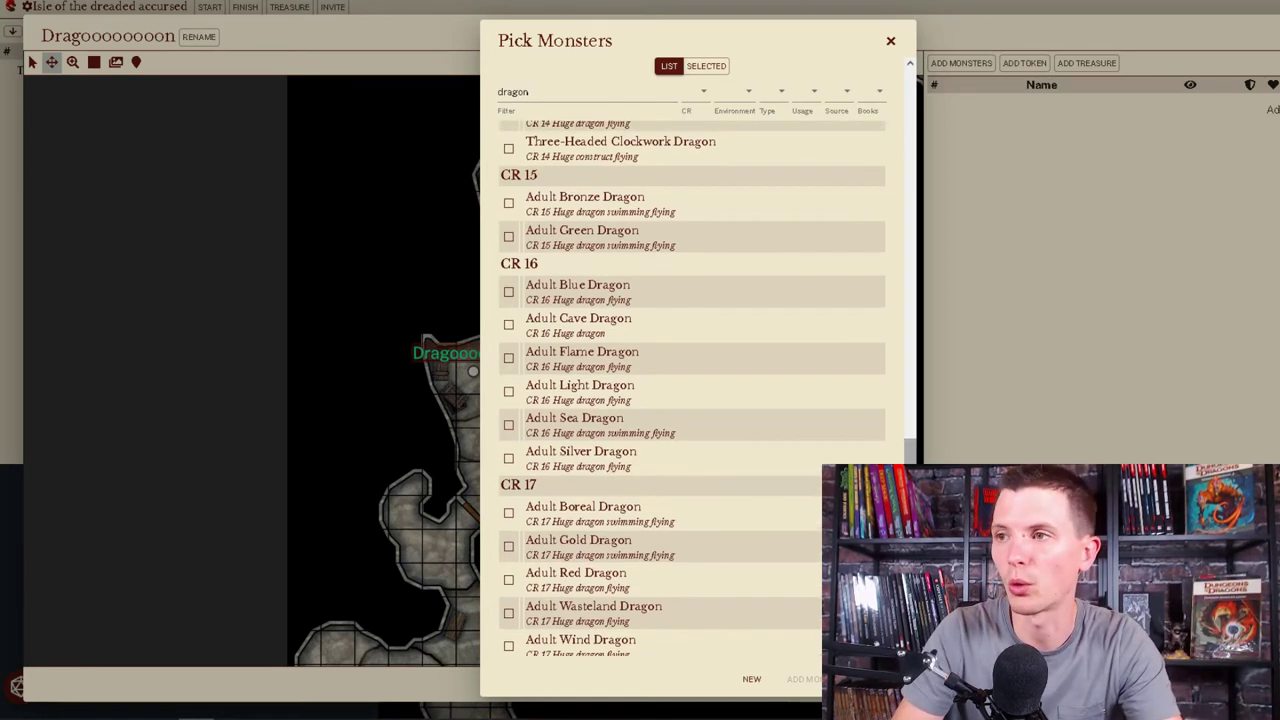
left_click(508, 292)
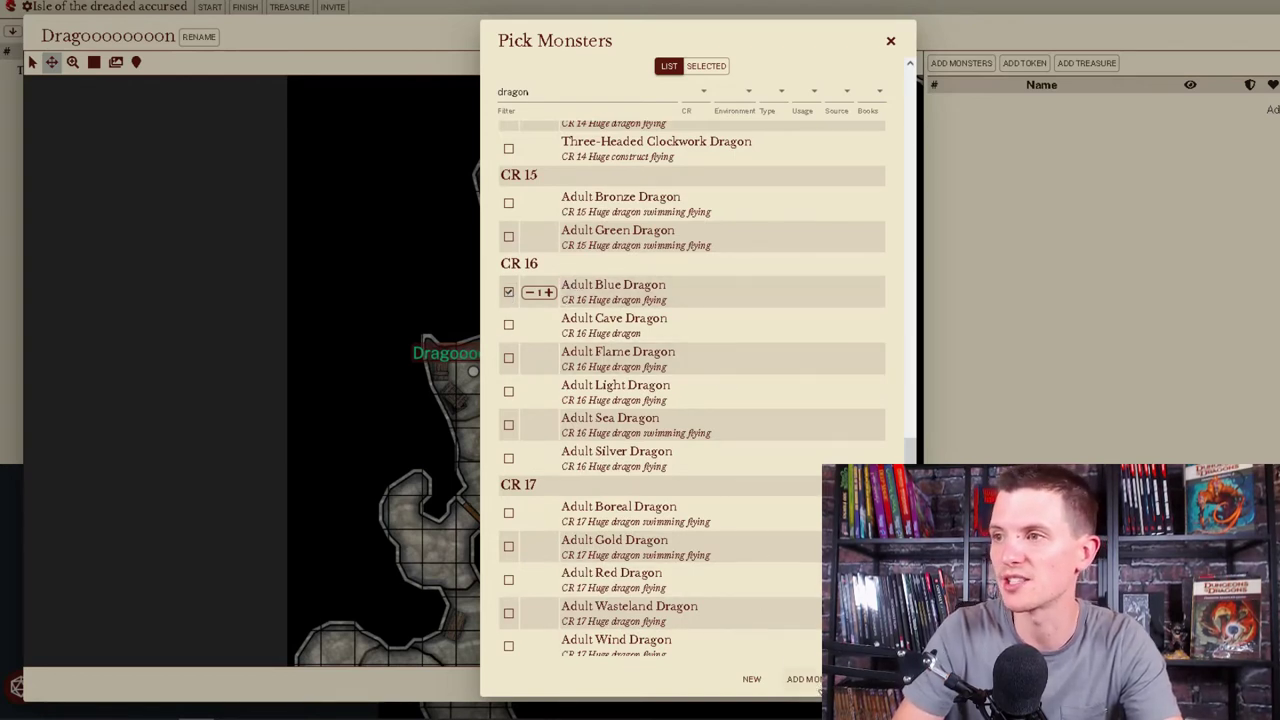
left_click(808, 678)
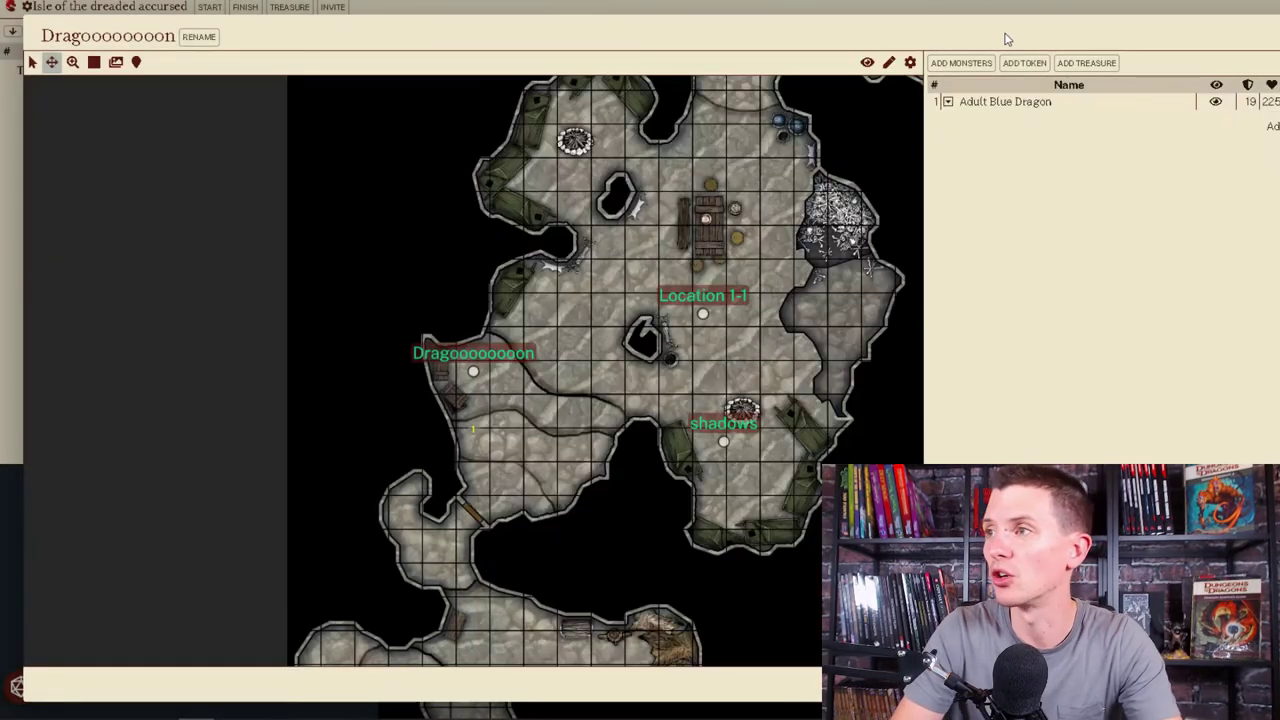
Step: Add an Animated Horse to the encounter from the monster picker
left_click(961, 63)
left_click(936, 121)
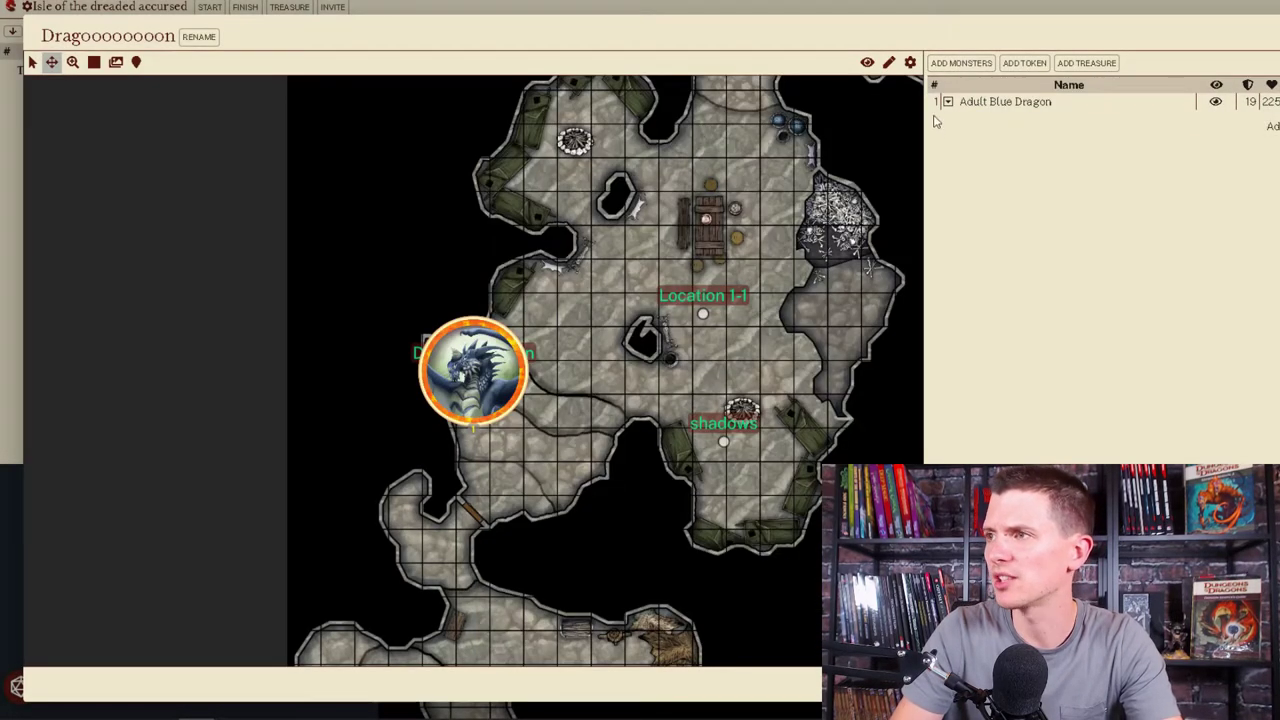
left_click(948, 66)
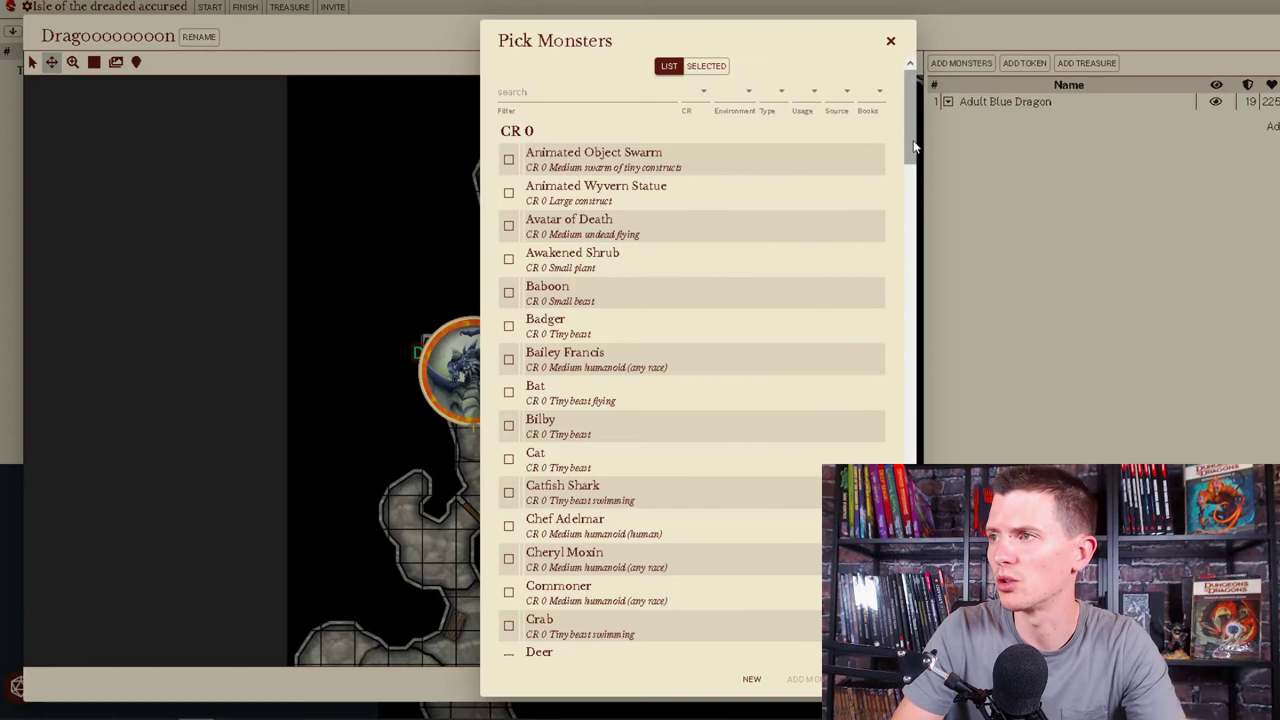
scroll(893, 413, "down", 10)
scroll(692, 385, "up", 6)
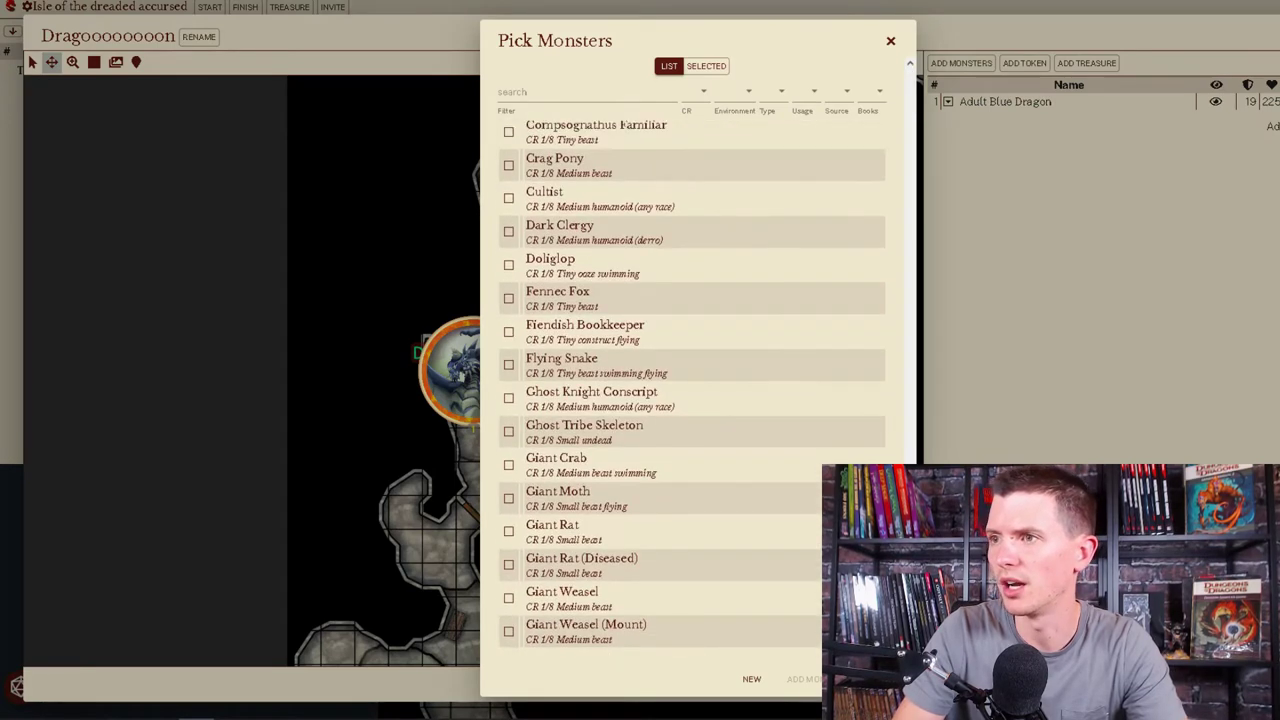
scroll(692, 385, "up", 1)
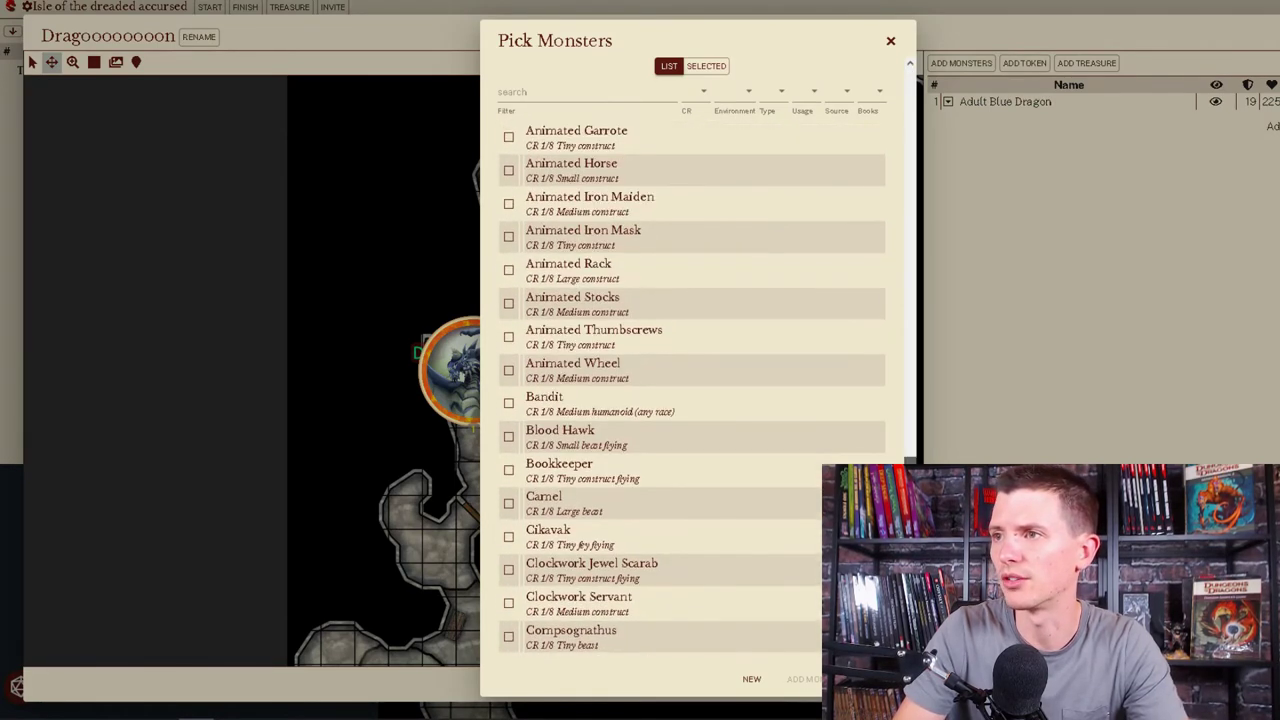
left_click(508, 171)
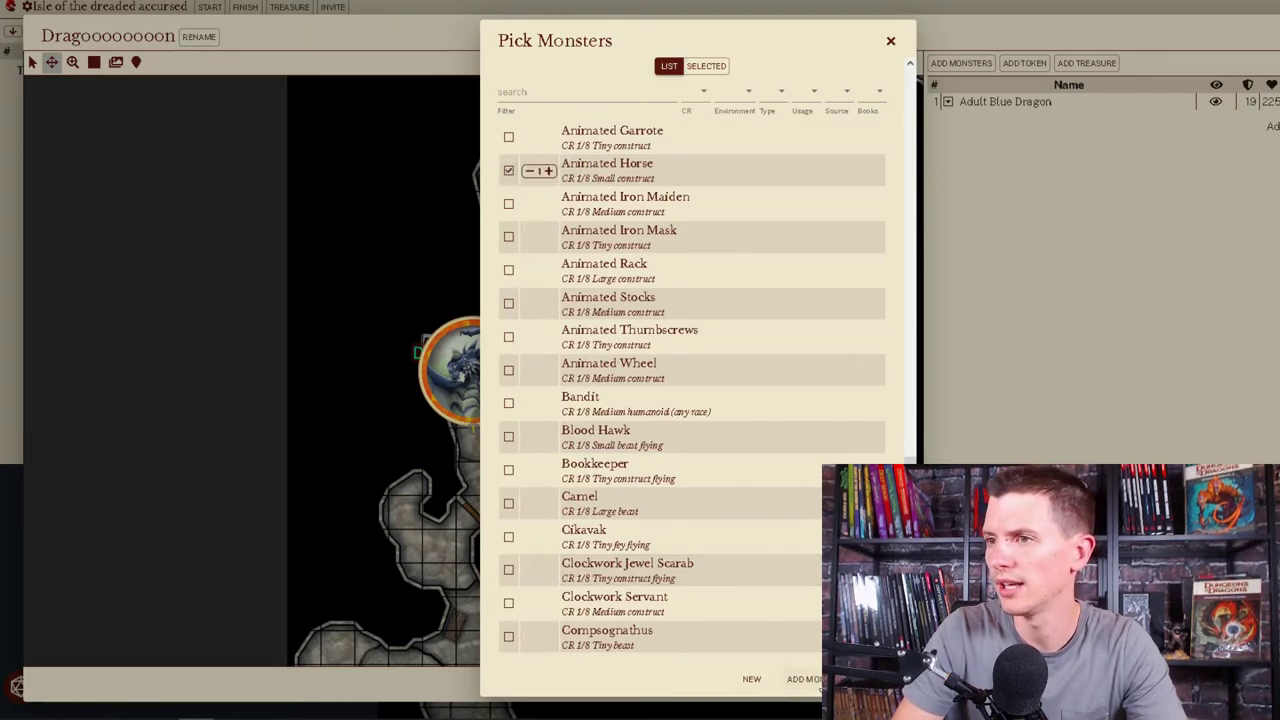
left_click(806, 679)
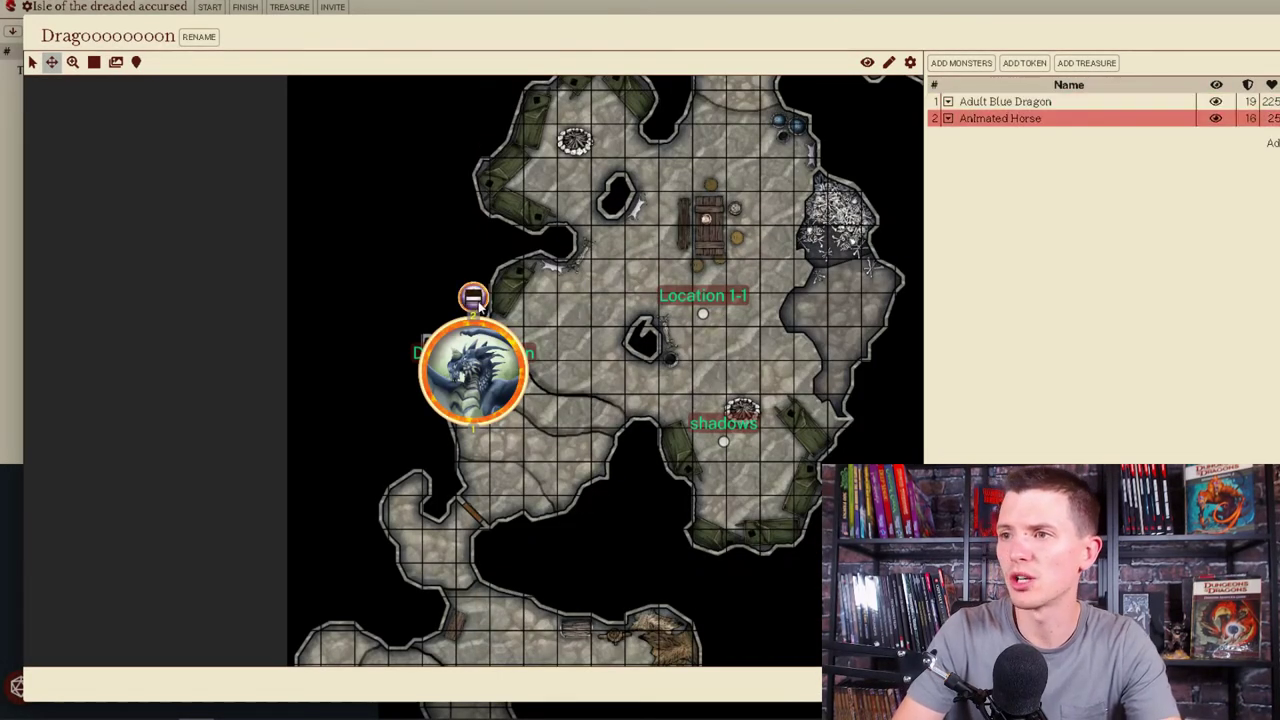
Step: Place the dragon and horse tokens side by side in the lower-left inlet, and hide the horse
left_click_drag(478, 301, 507, 449)
left_click(502, 399)
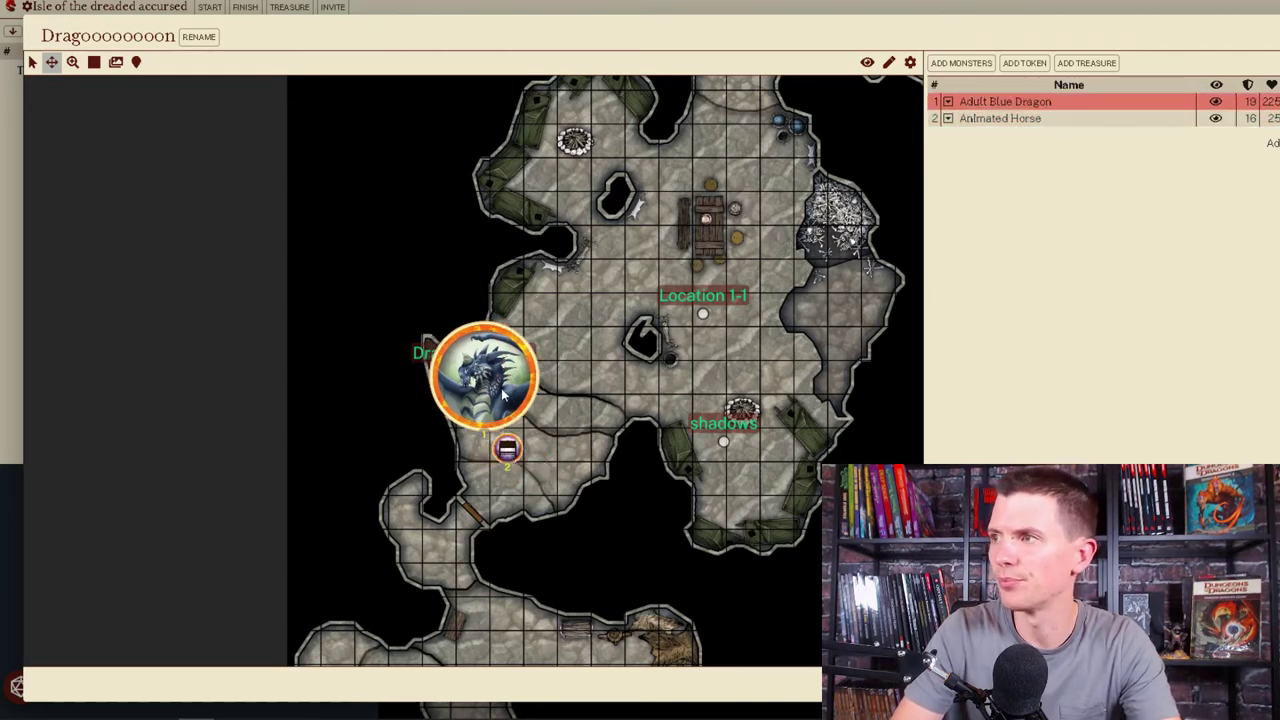
left_click_drag(502, 396, 503, 397)
left_click_drag(507, 449, 507, 481)
left_click(488, 423)
left_click_drag(488, 421, 570, 451)
left_click_drag(507, 481, 537, 460)
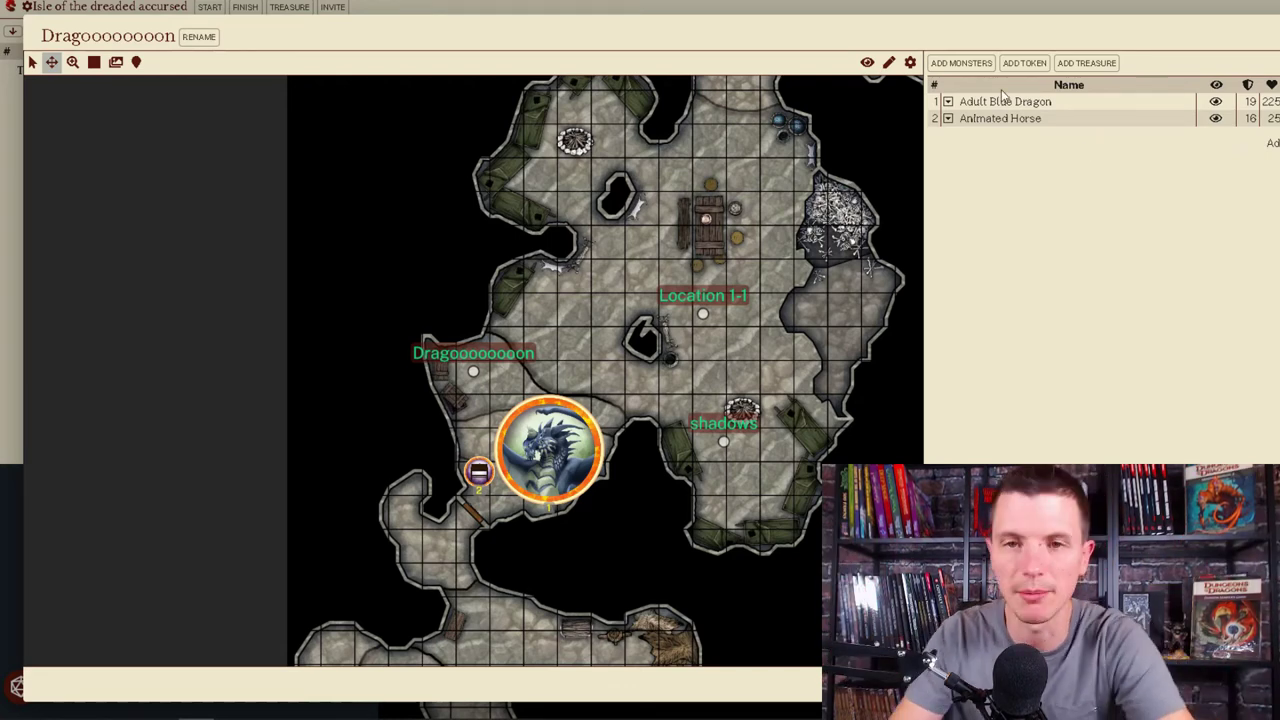
left_click(1215, 119)
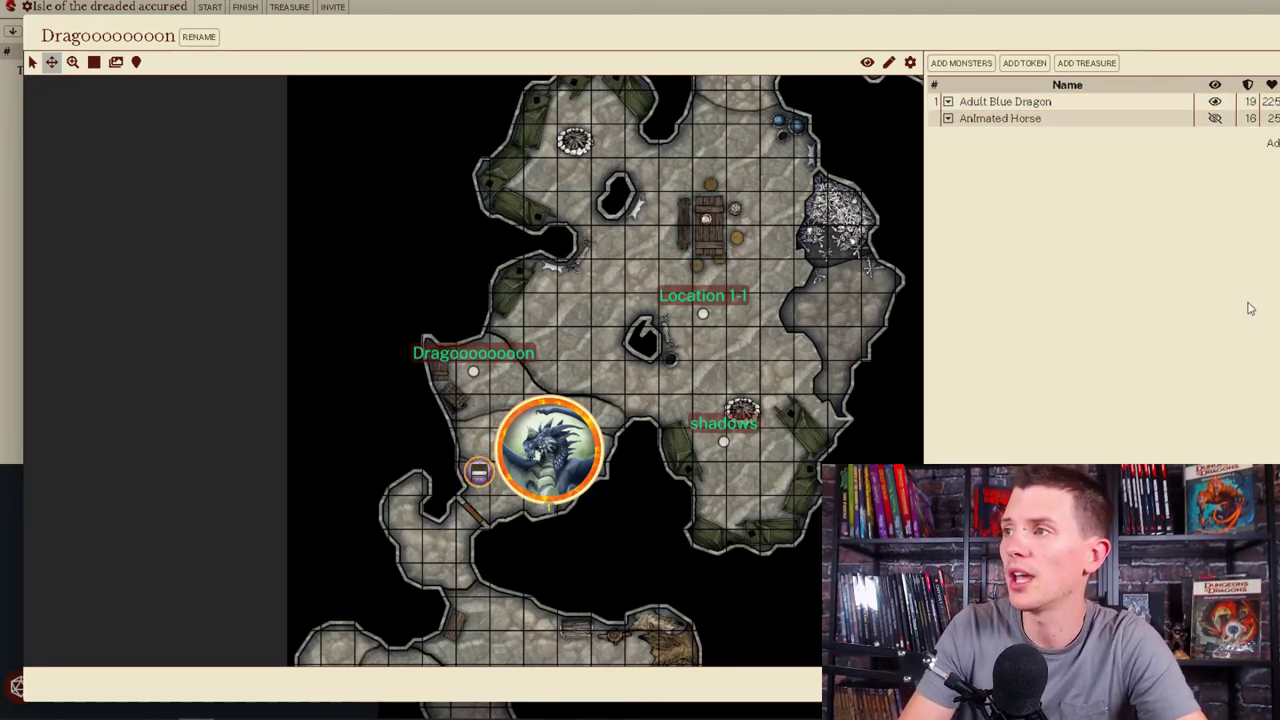
Step: Start placing a custom map token, then cancel it
left_click(1024, 62)
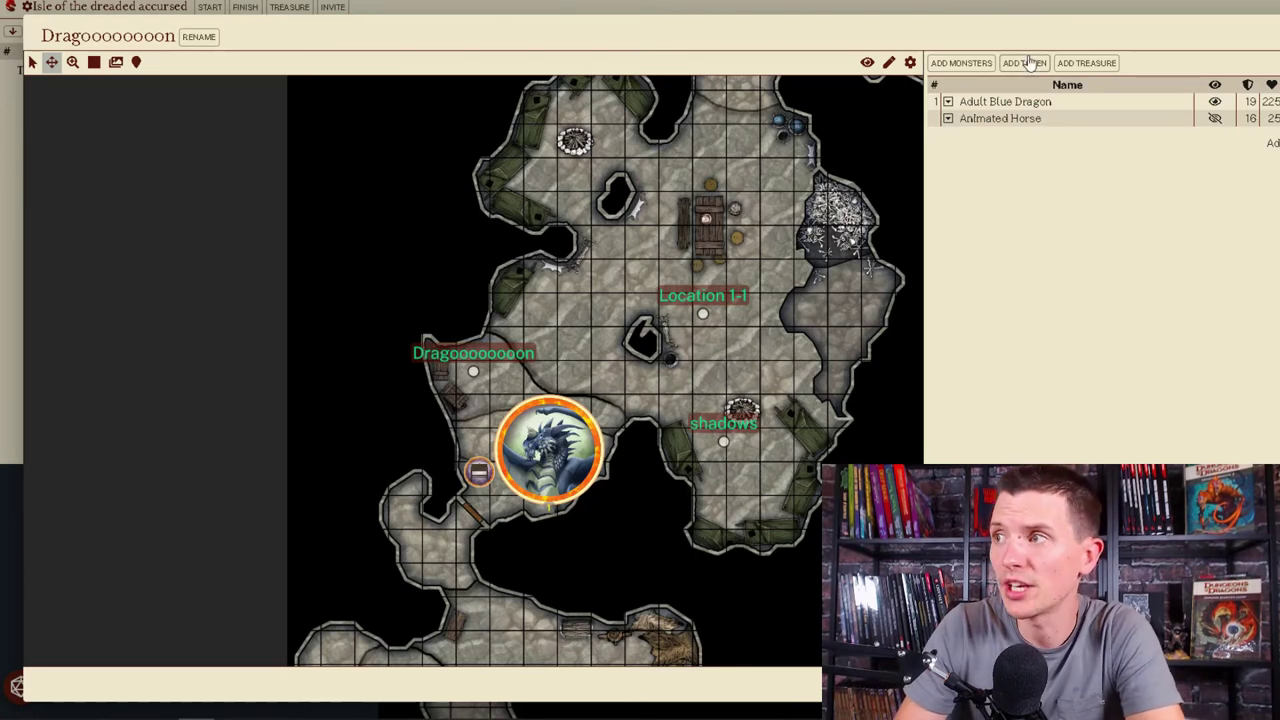
left_click(883, 205)
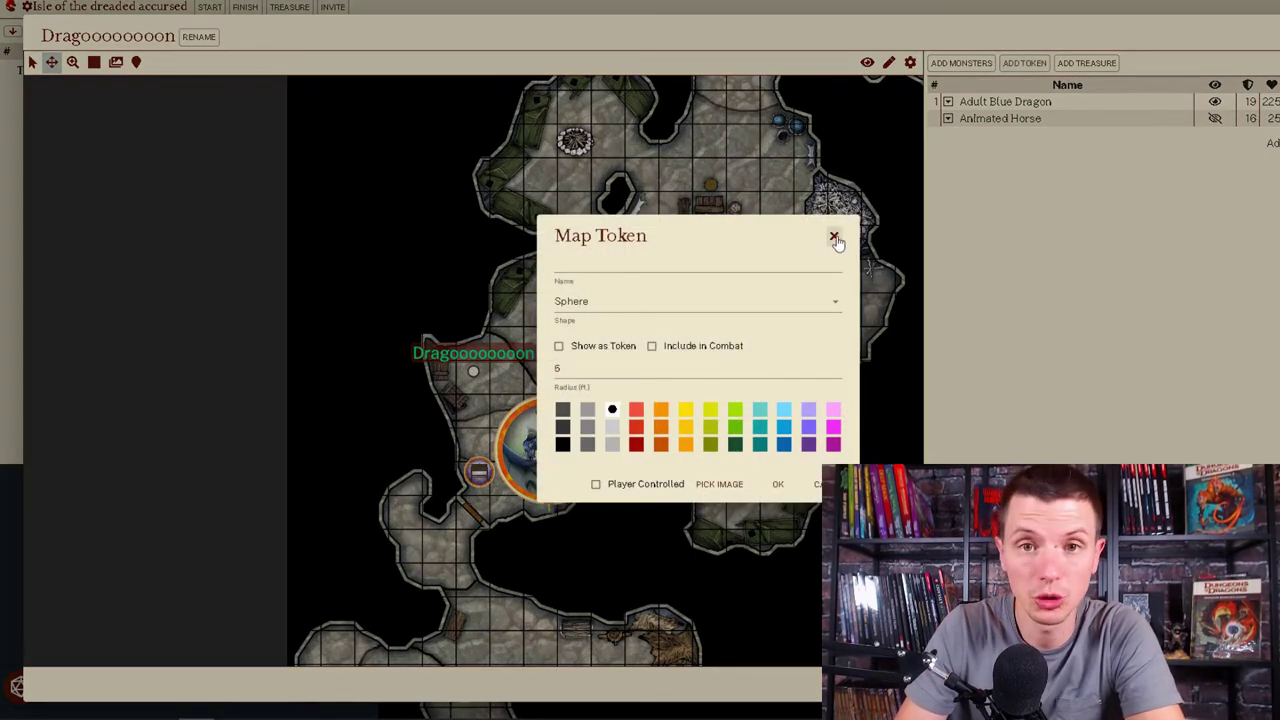
left_click(835, 239)
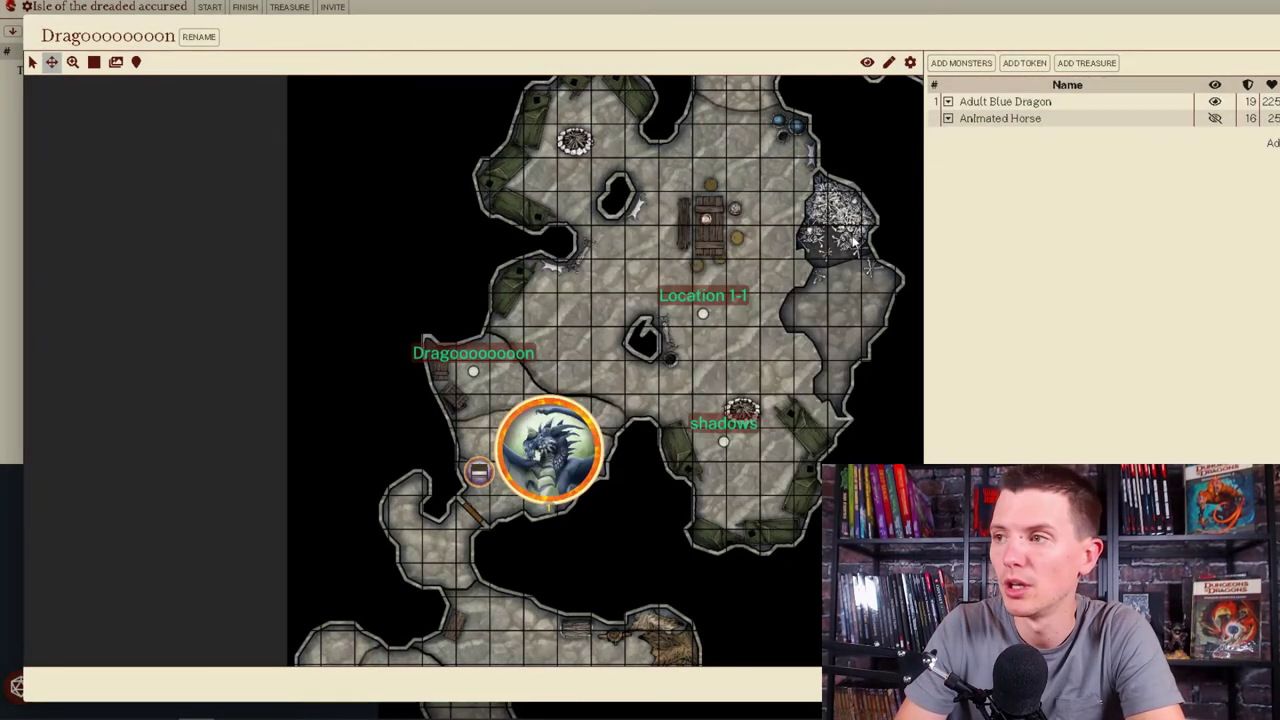
Step: Open the encounter's Treasure dialog, browsing token artwork and the copper entry without changes
left_click(1086, 63)
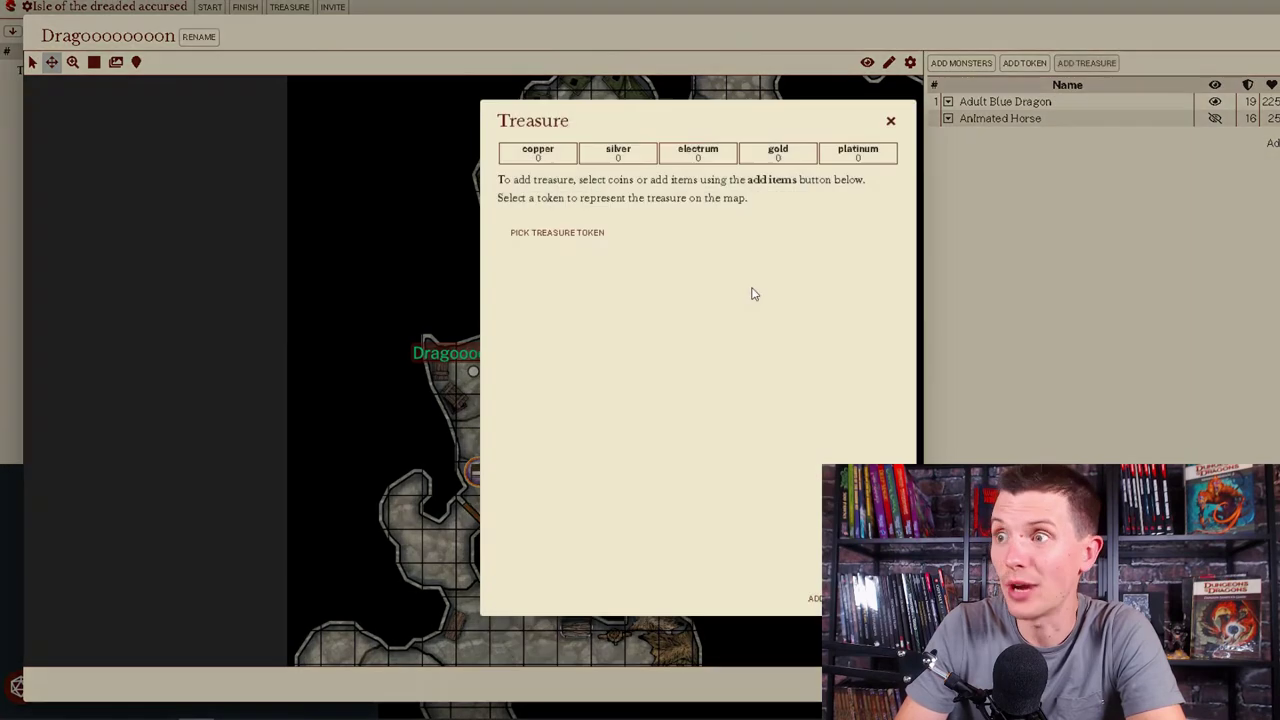
left_click(571, 241)
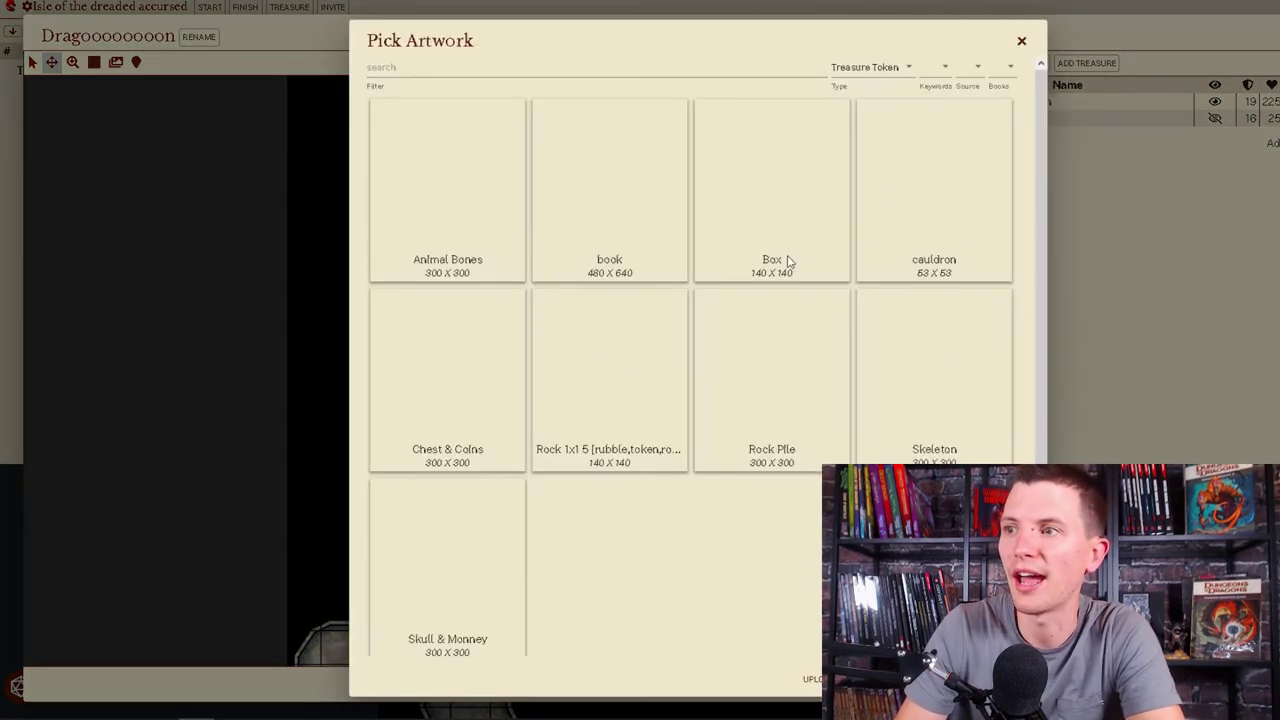
scroll(1037, 273, "down", 1)
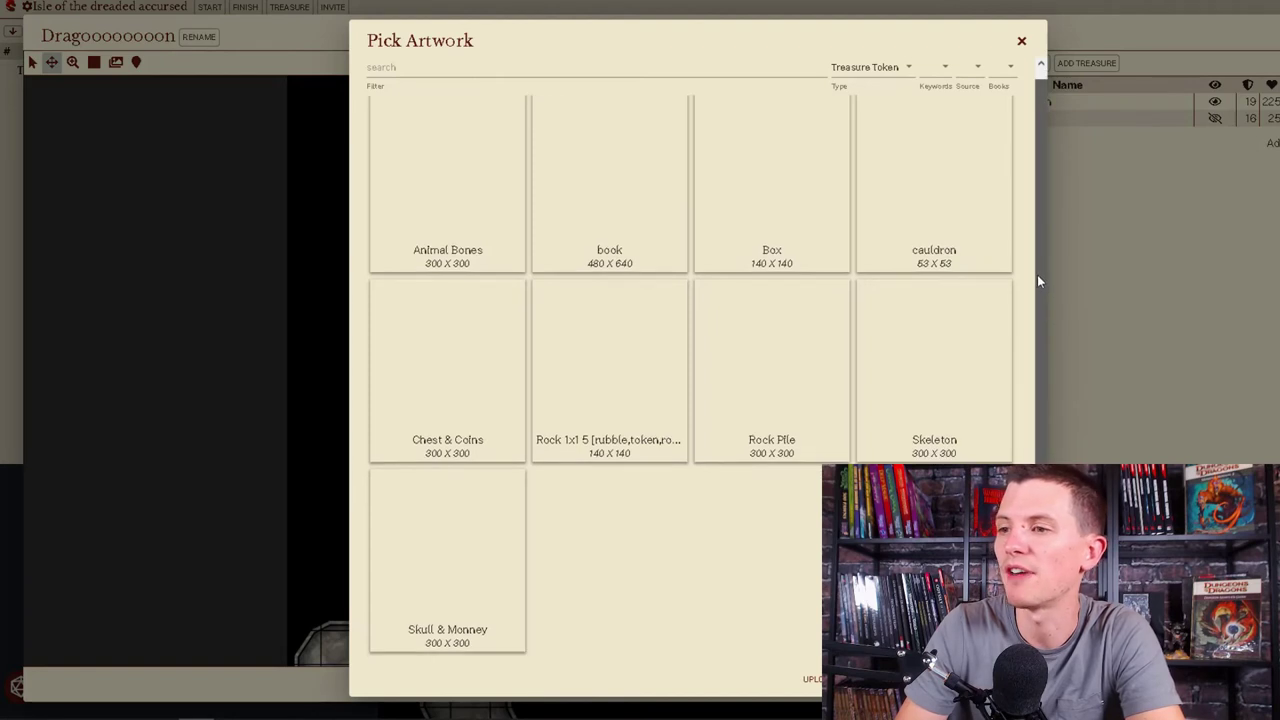
scroll(1048, 210, "up", 1)
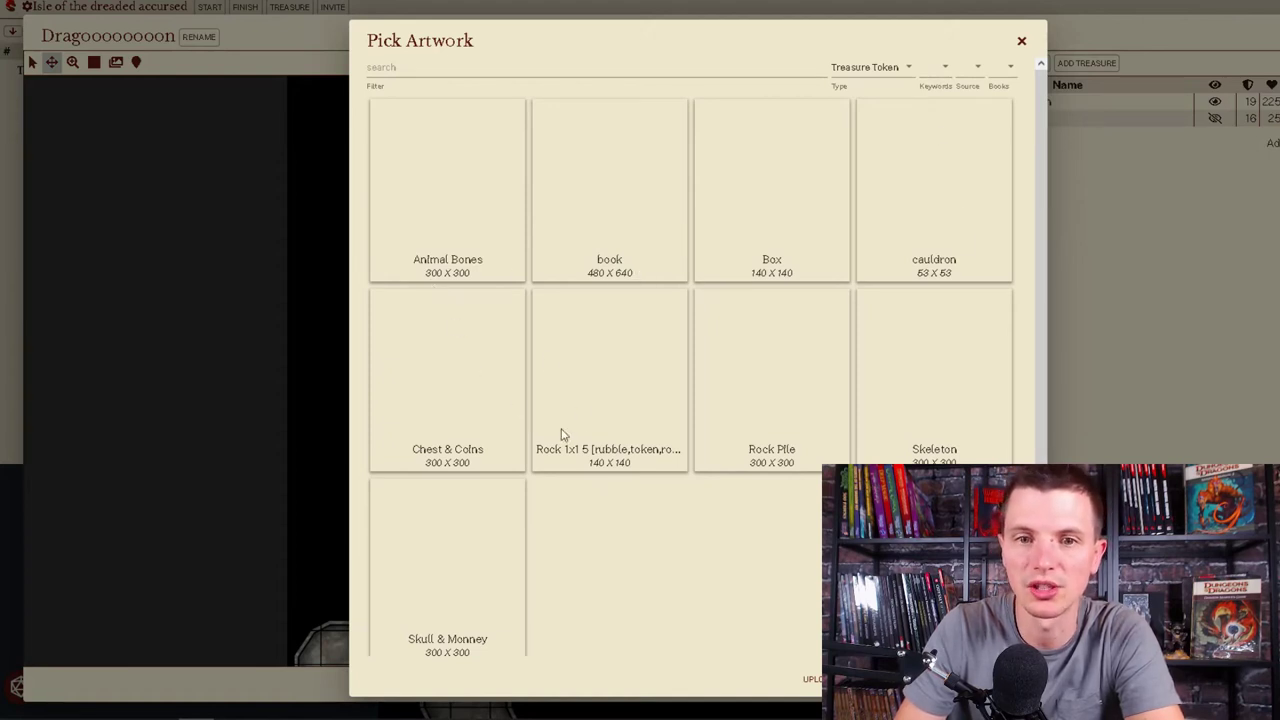
left_click(1022, 42)
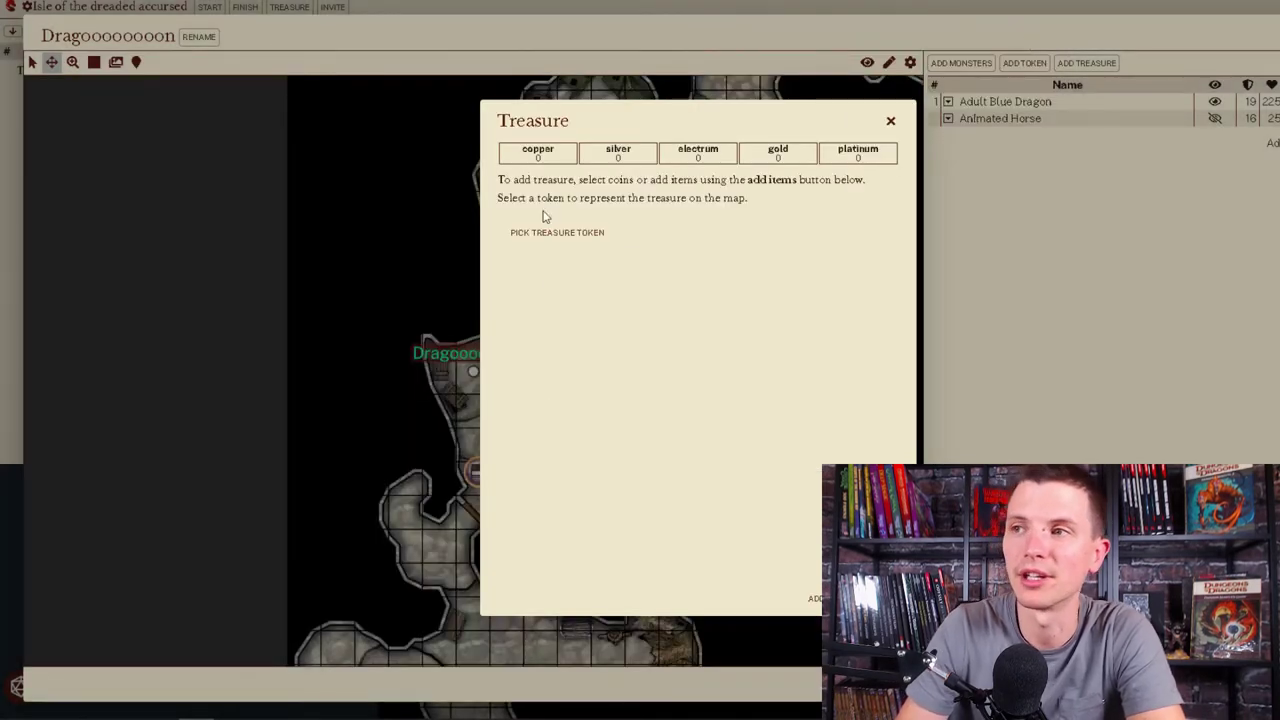
left_click(550, 155)
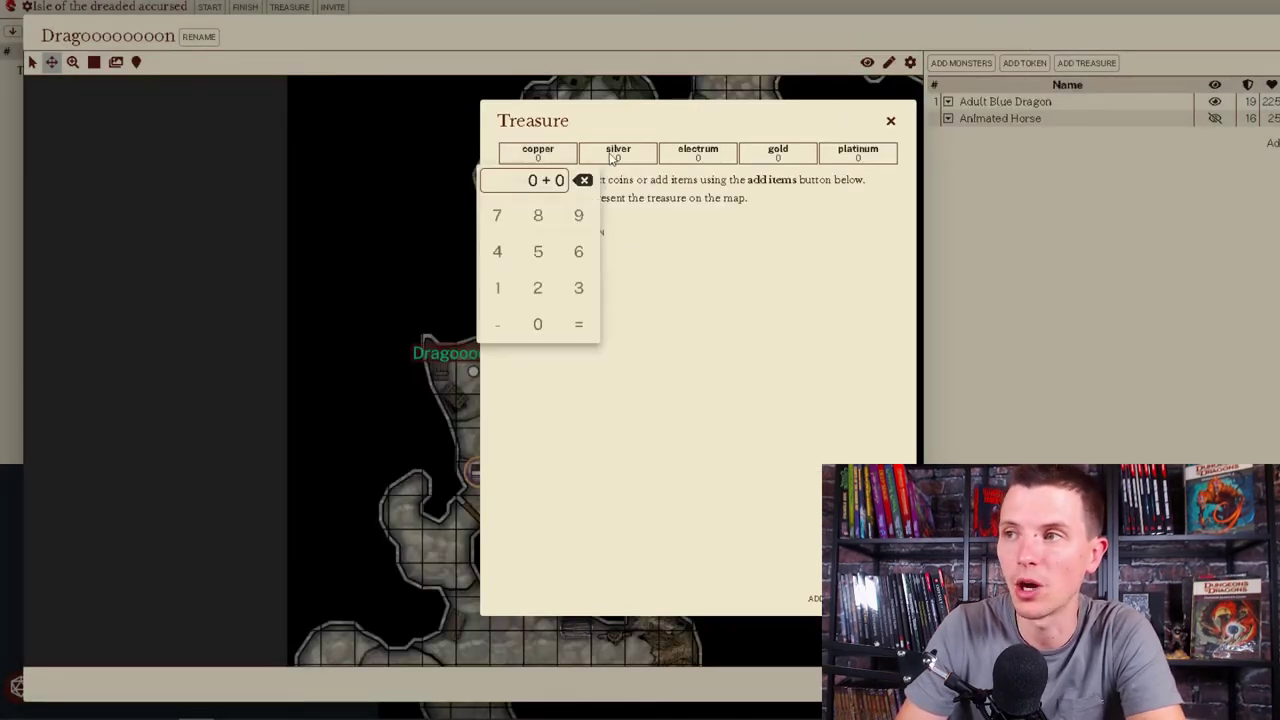
left_click(777, 314)
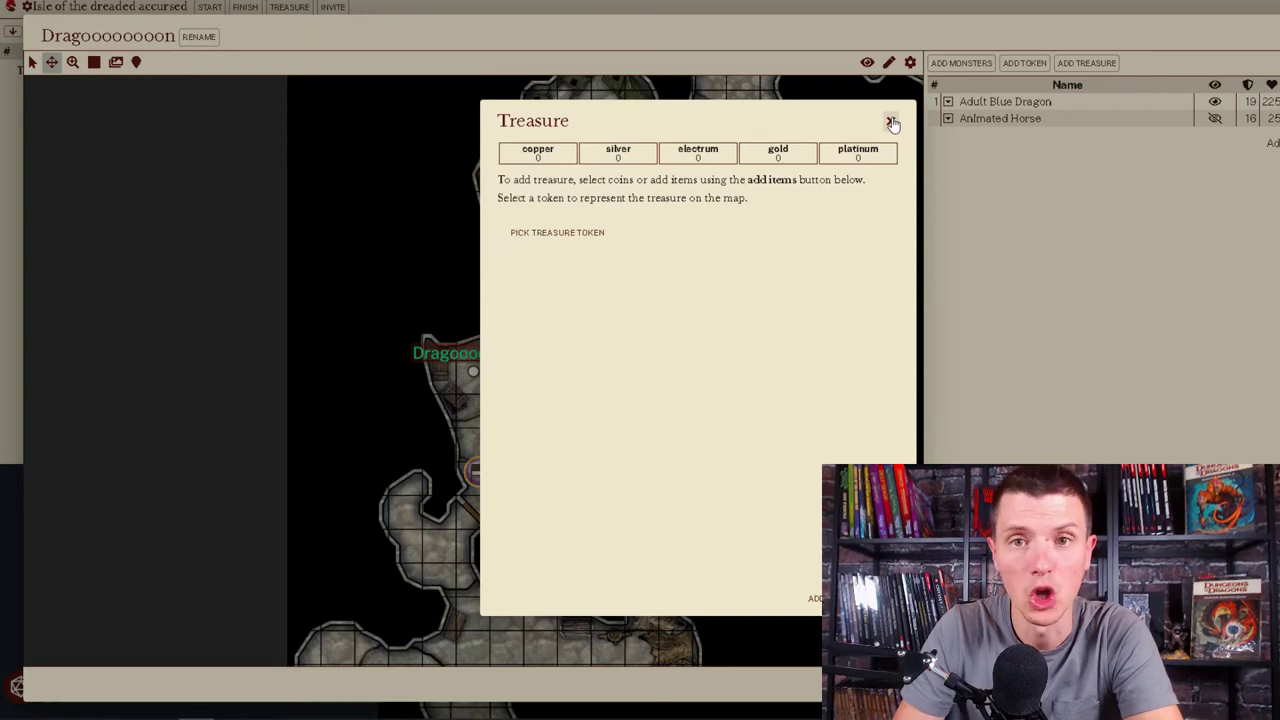
Step: Close the Treasure dialog to return to the cave map
left_click(892, 121)
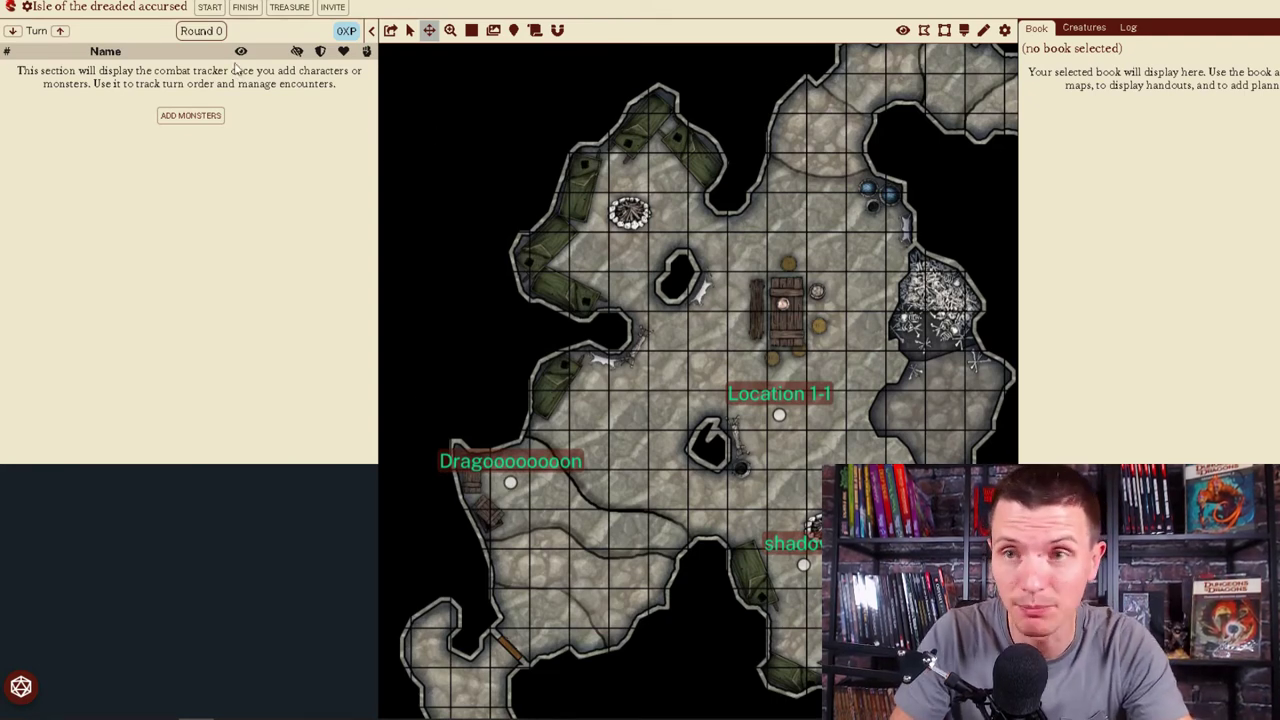
left_click(332, 9)
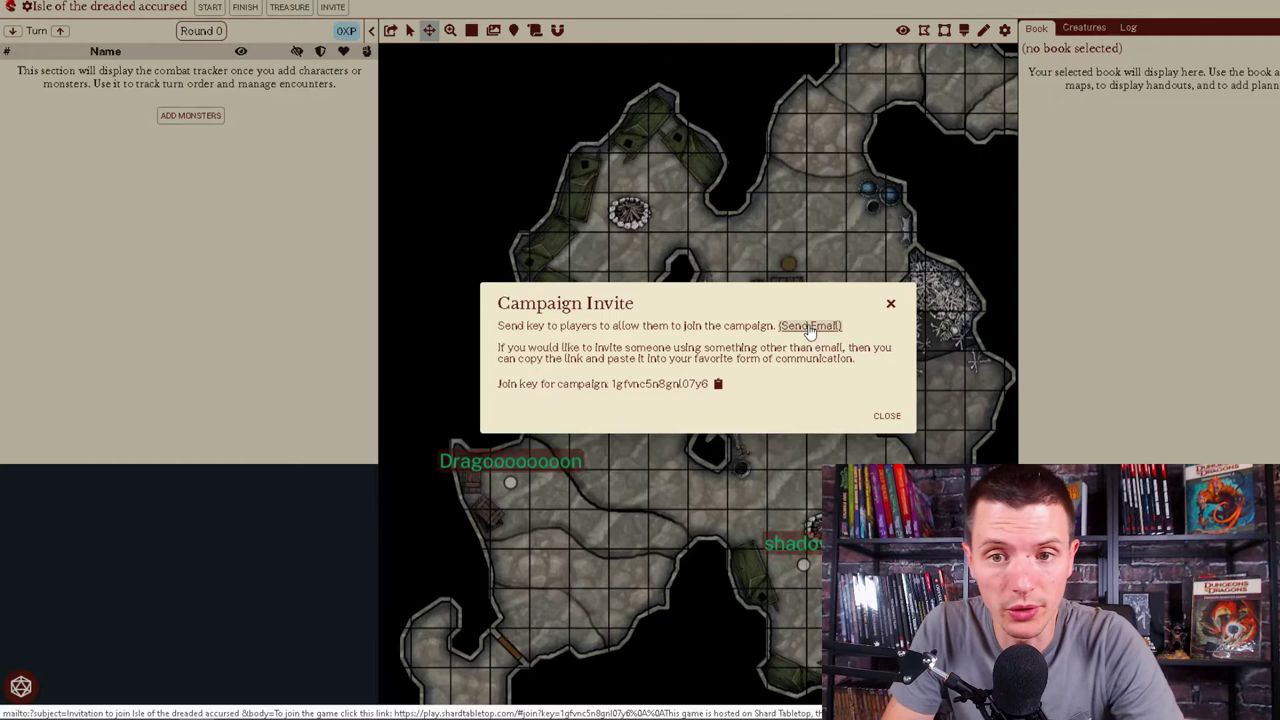
left_click(718, 384)
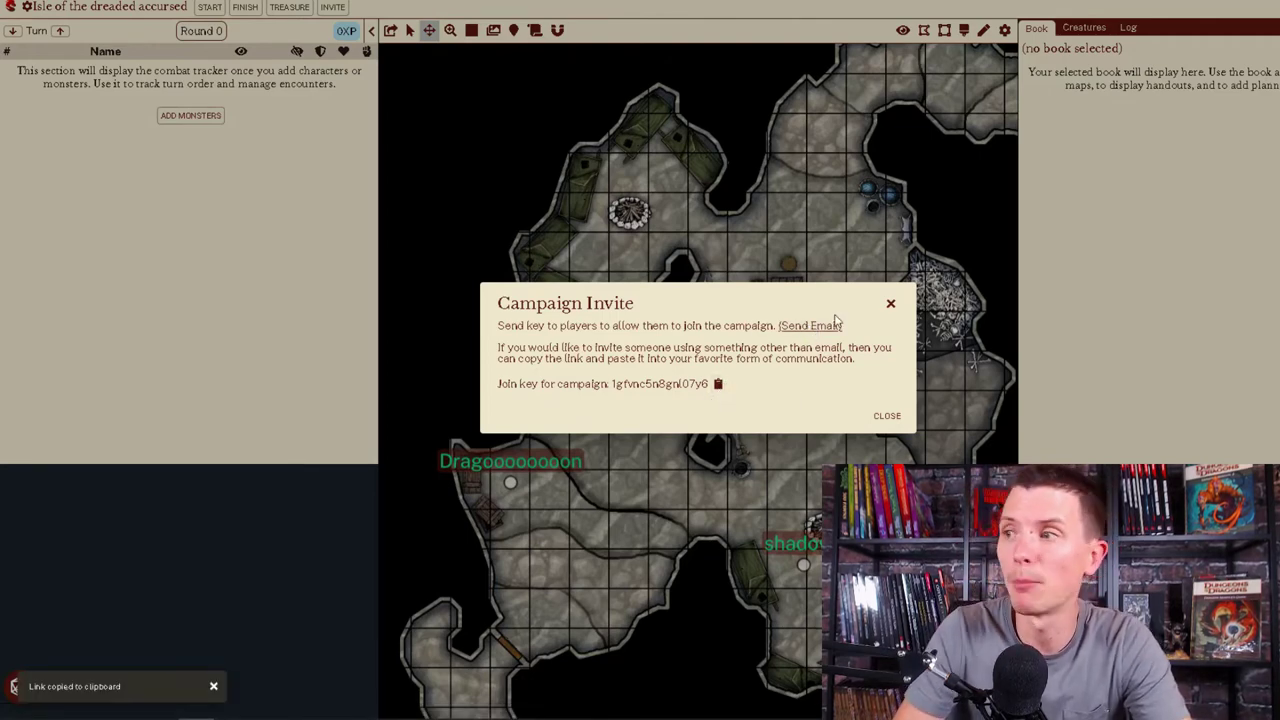
left_click(890, 305)
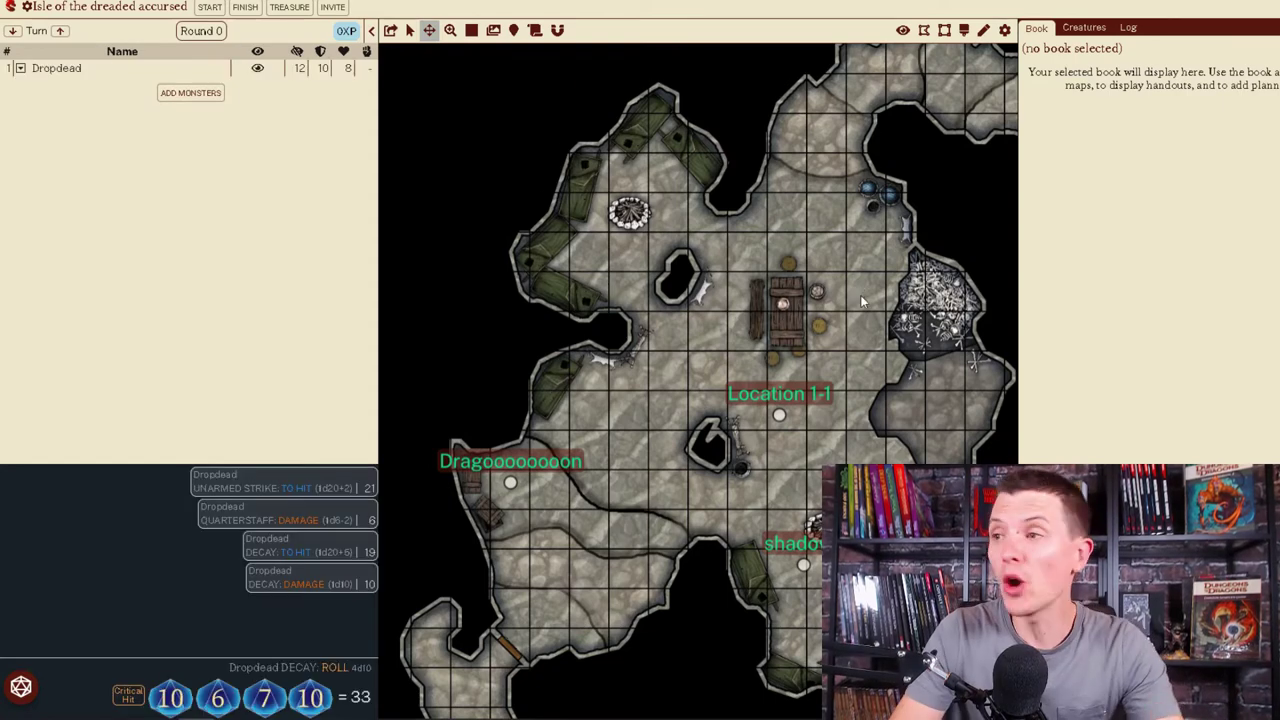
Step: Put Dropdead's token onto the map from the tracker entry's Add To Map option
left_click_drag(860, 295, 799, 330)
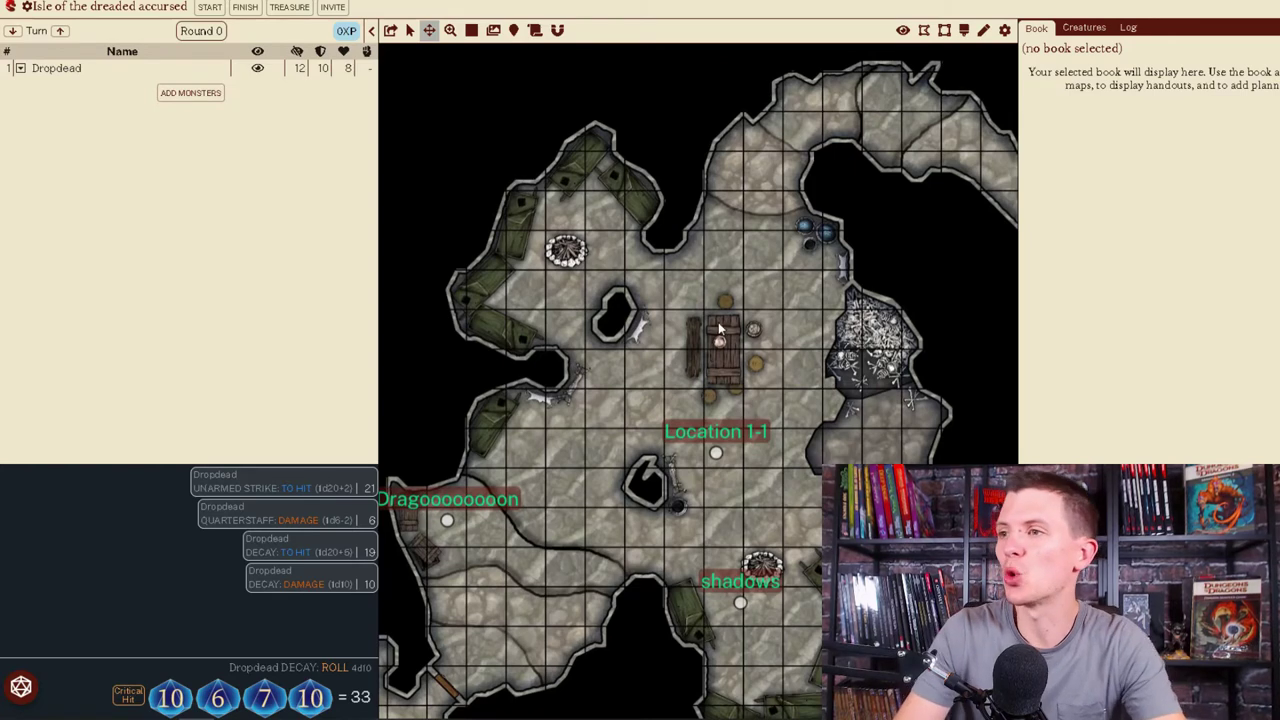
left_click_drag(718, 322, 665, 334)
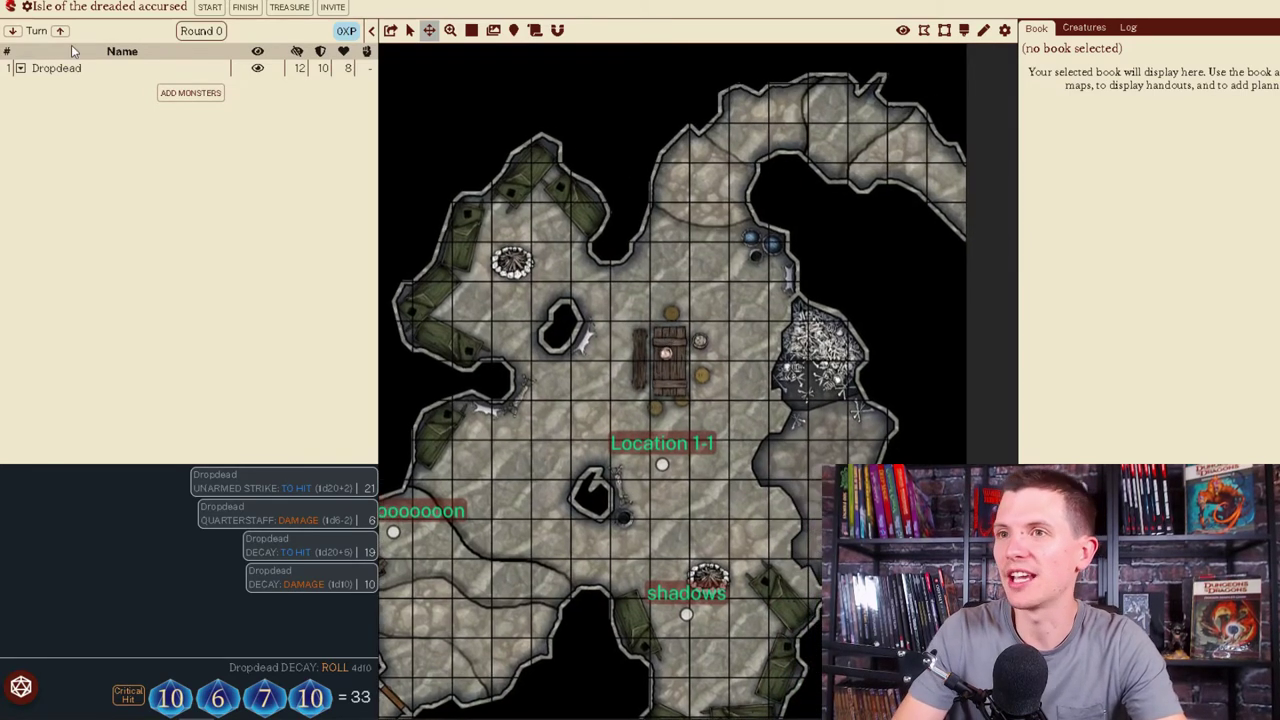
left_click(20, 68)
left_click(50, 159)
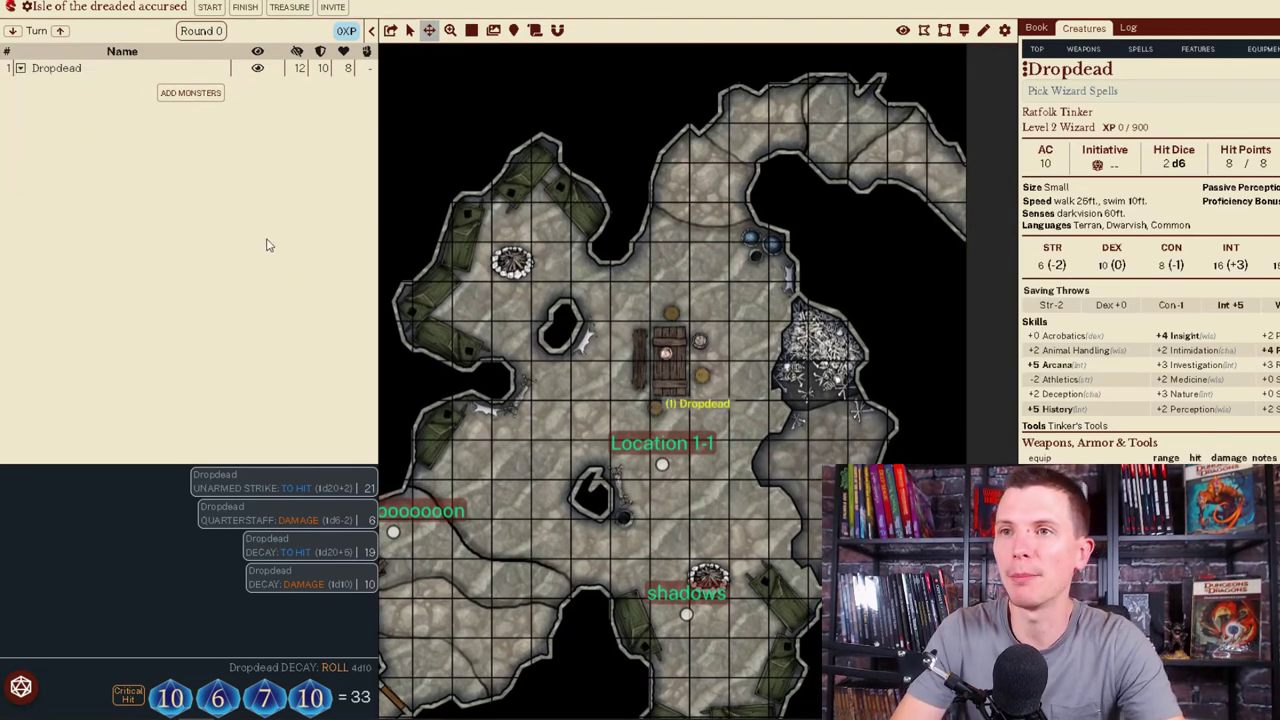
Step: Drag Dropdead's token across the cave until it sits beside the Dragoooooooon pin
left_click_drag(703, 376, 908, 145)
left_click(764, 353)
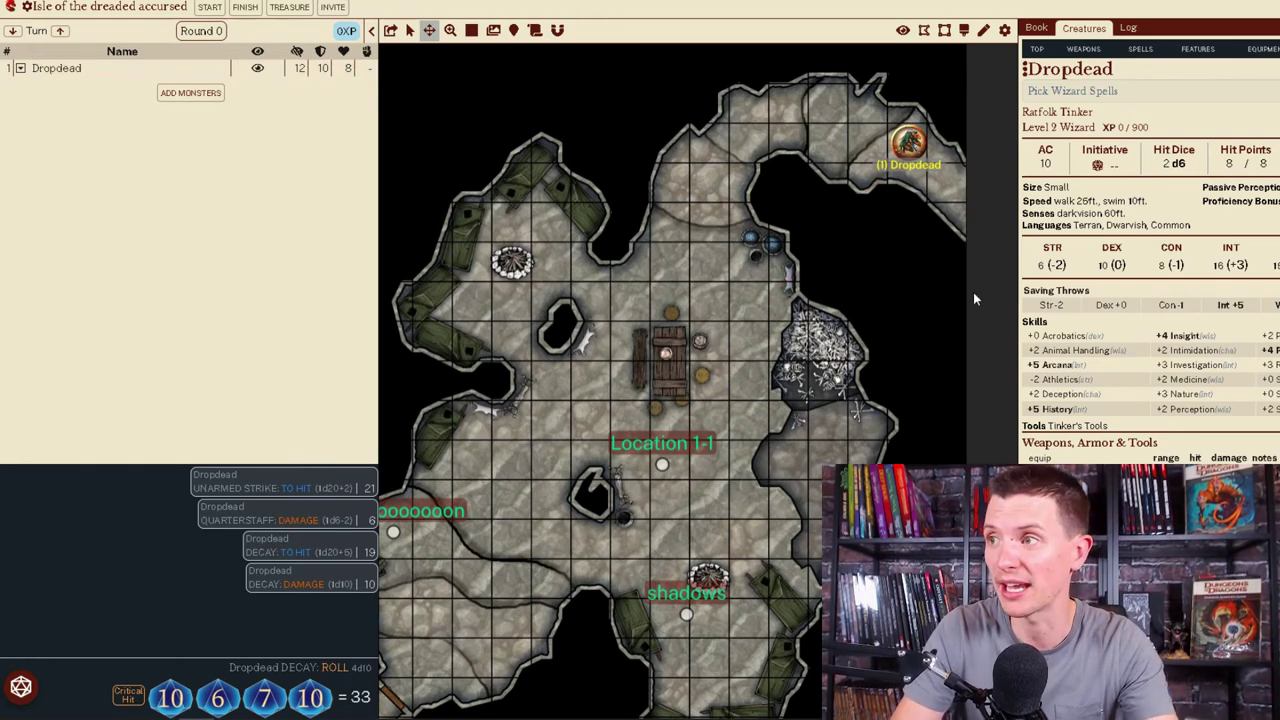
left_click_drag(908, 145, 690, 197)
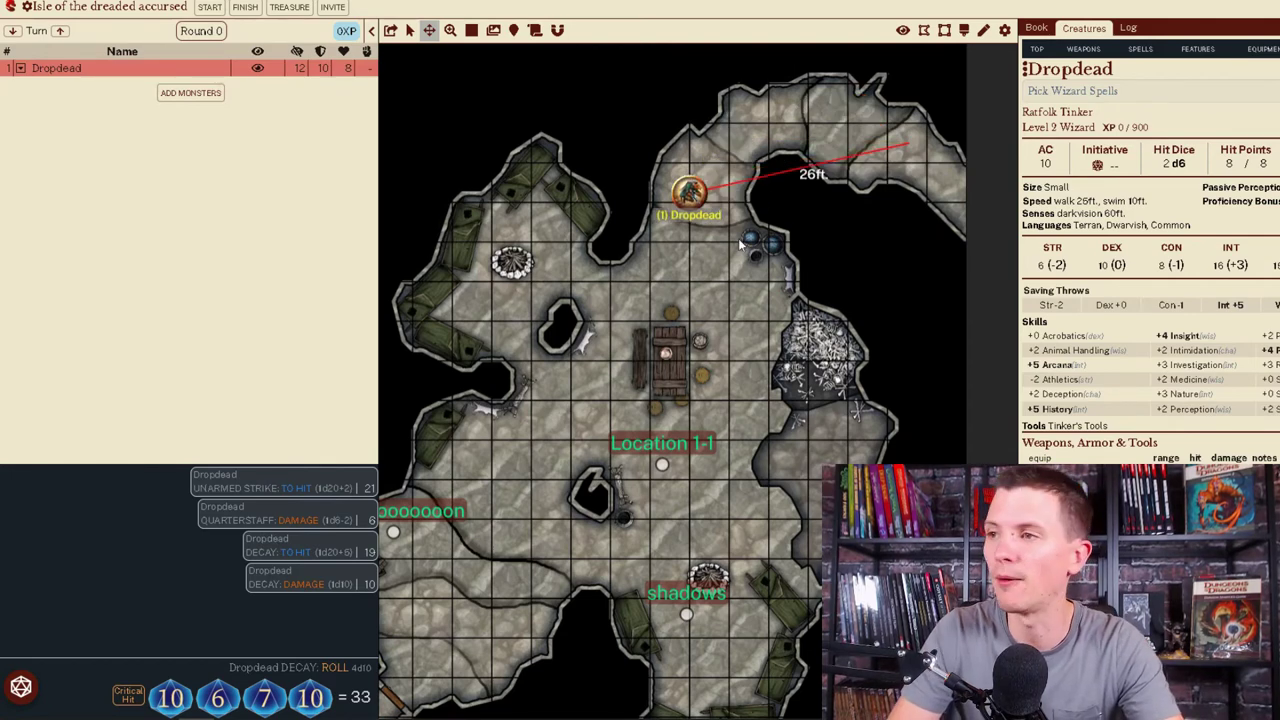
scroll(738, 260, "down", 2)
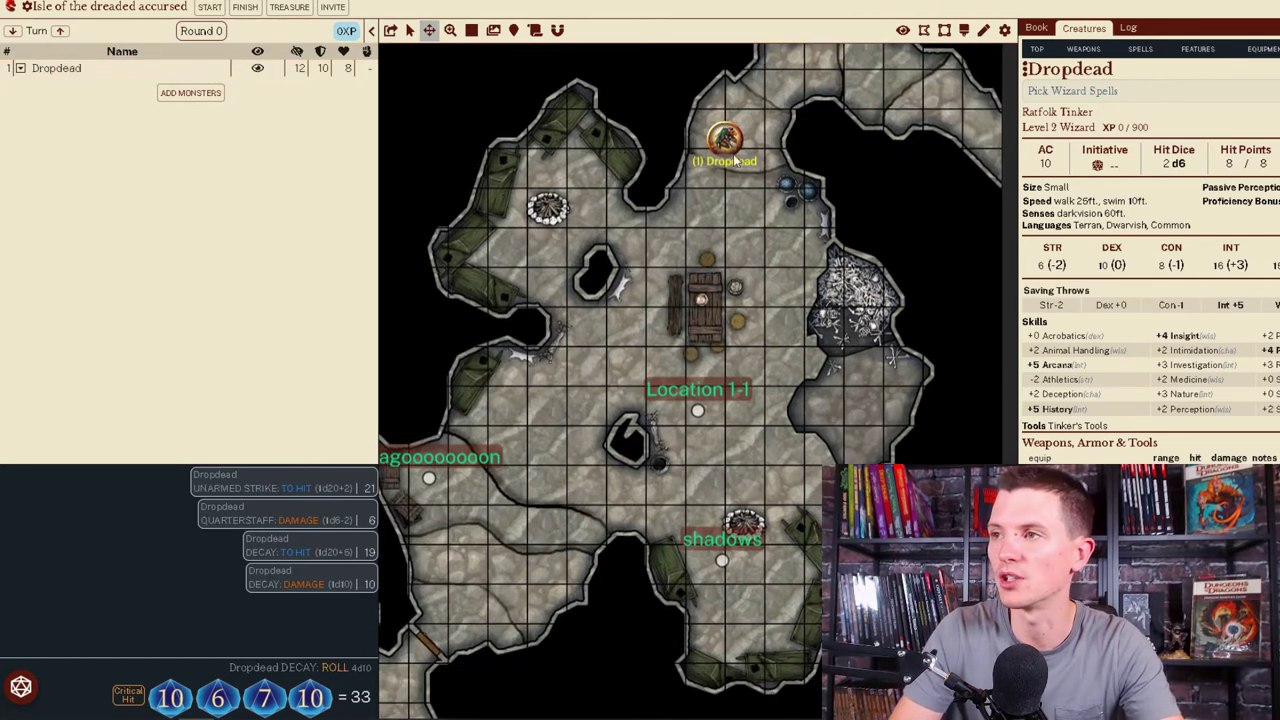
left_click_drag(728, 145, 742, 328)
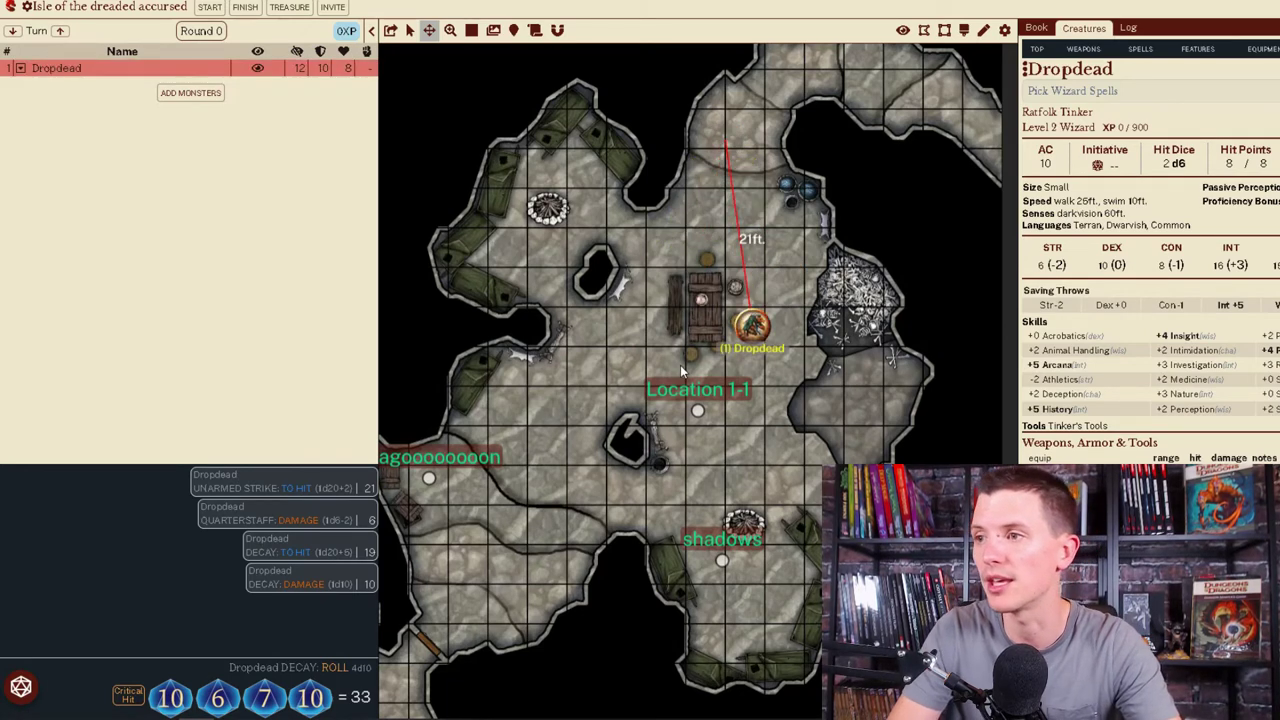
left_click_drag(684, 372, 625, 394)
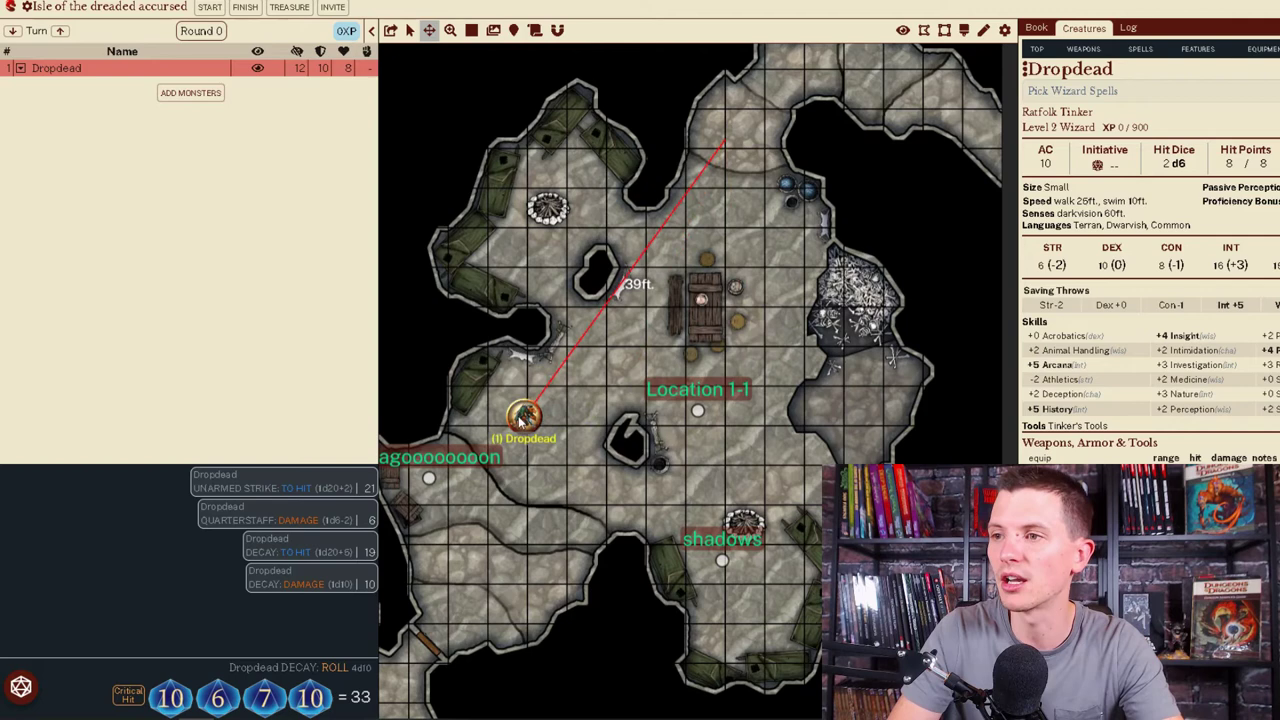
left_click_drag(521, 422, 511, 418)
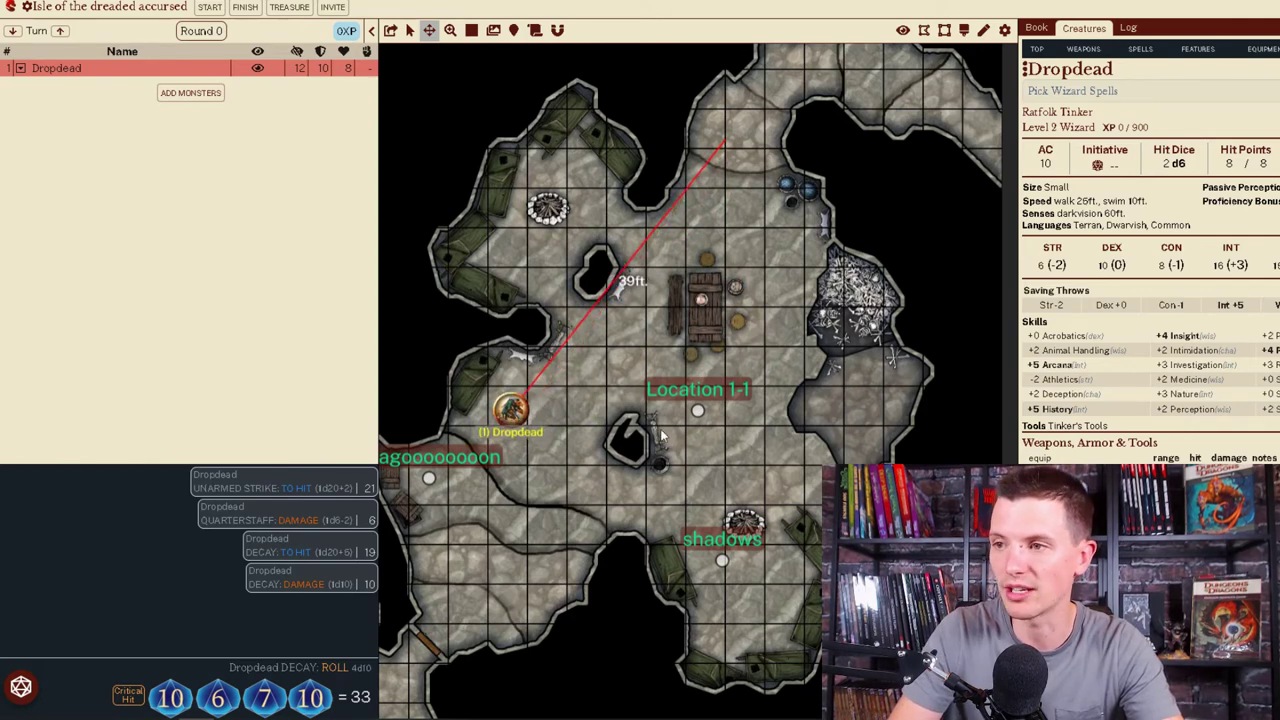
left_click_drag(660, 427, 744, 388)
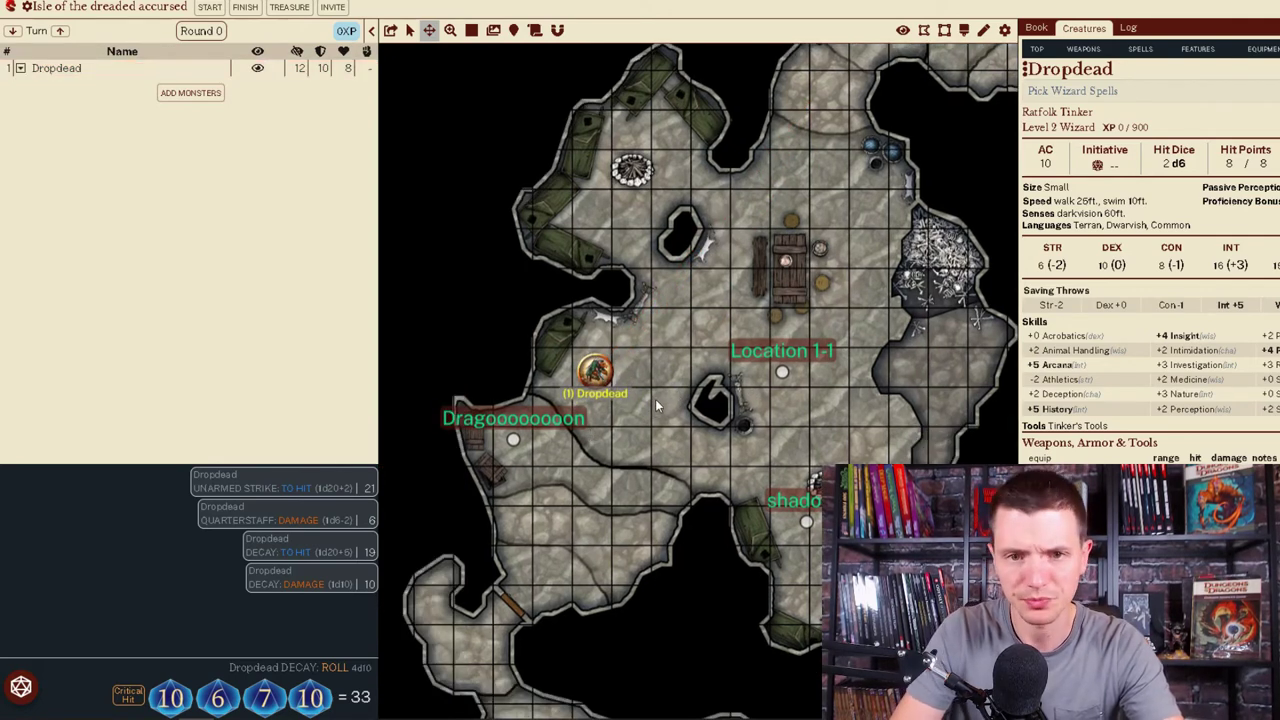
left_click_drag(655, 405, 660, 354)
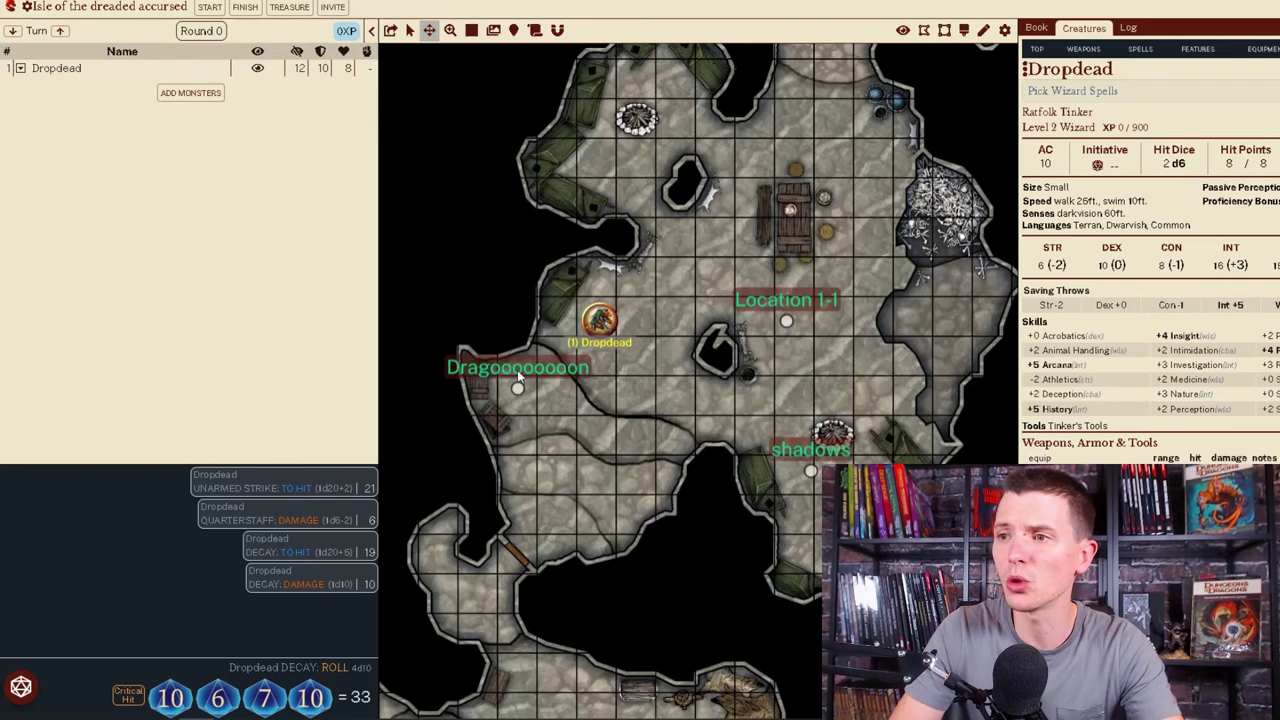
Step: Start the Dragoooooooon encounter from its map pin, bringing the dragon and horse into initiative
left_click(518, 389)
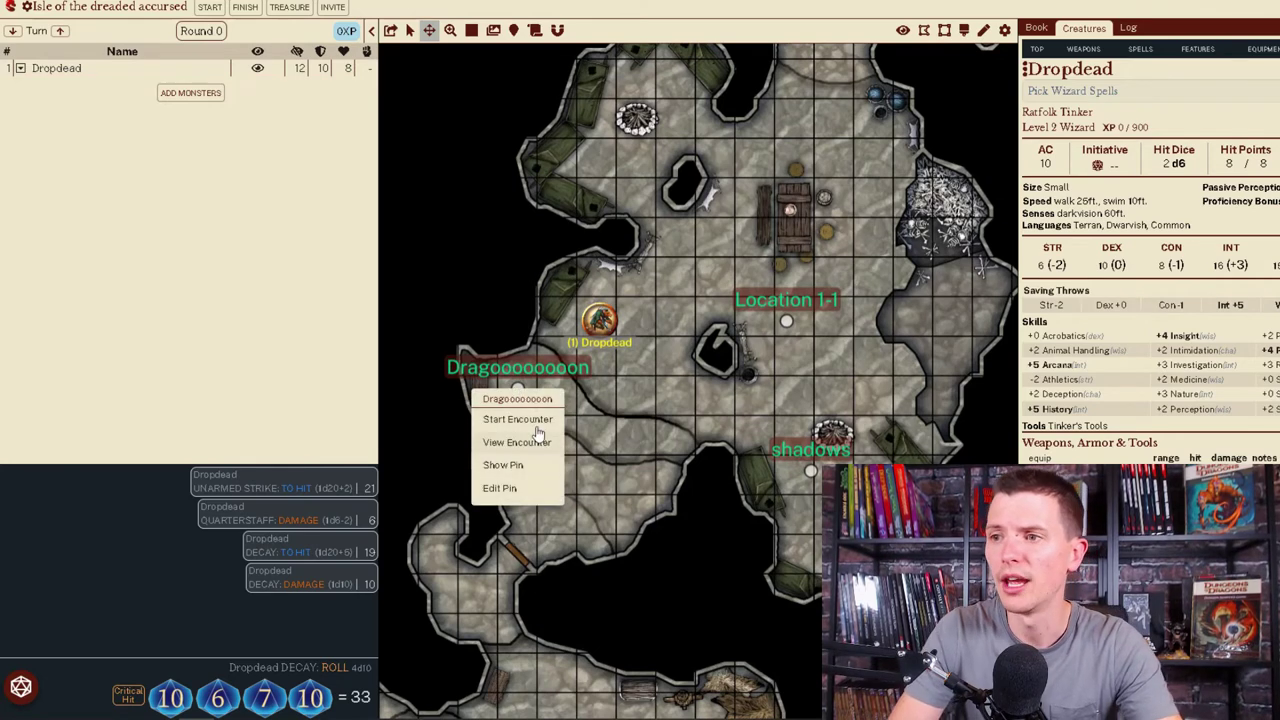
left_click(537, 423)
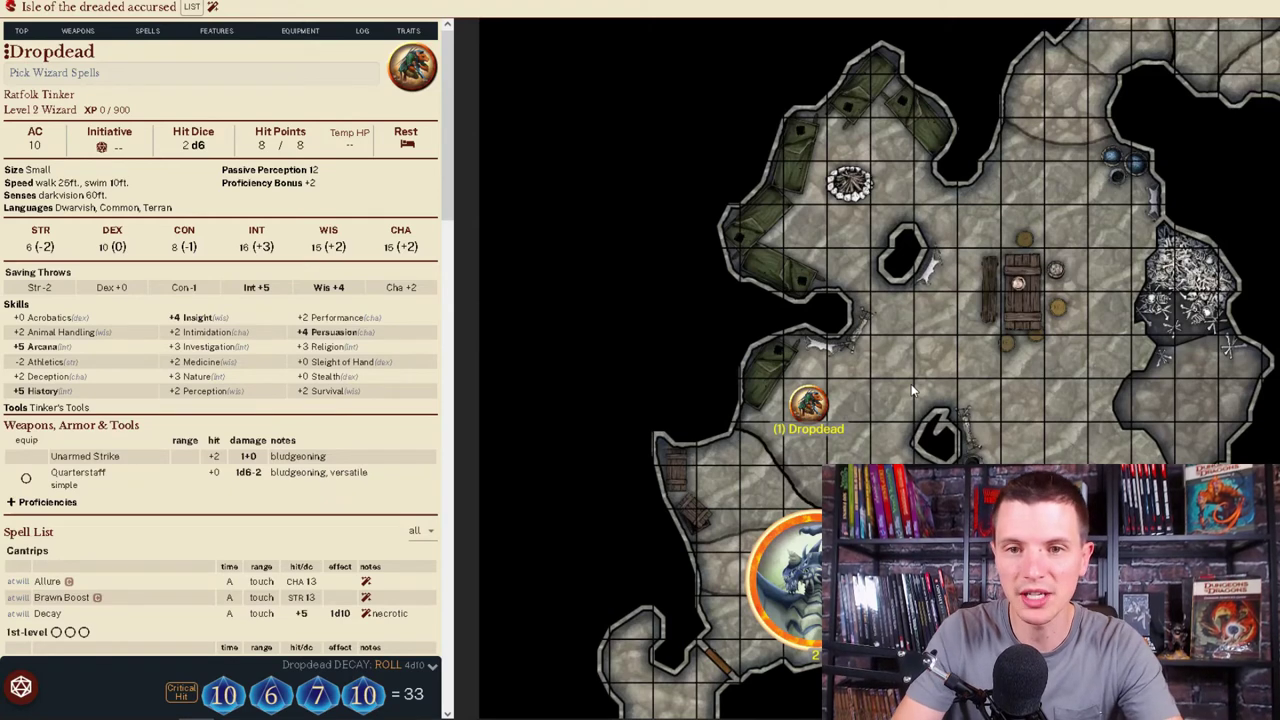
left_click_drag(927, 403, 808, 268)
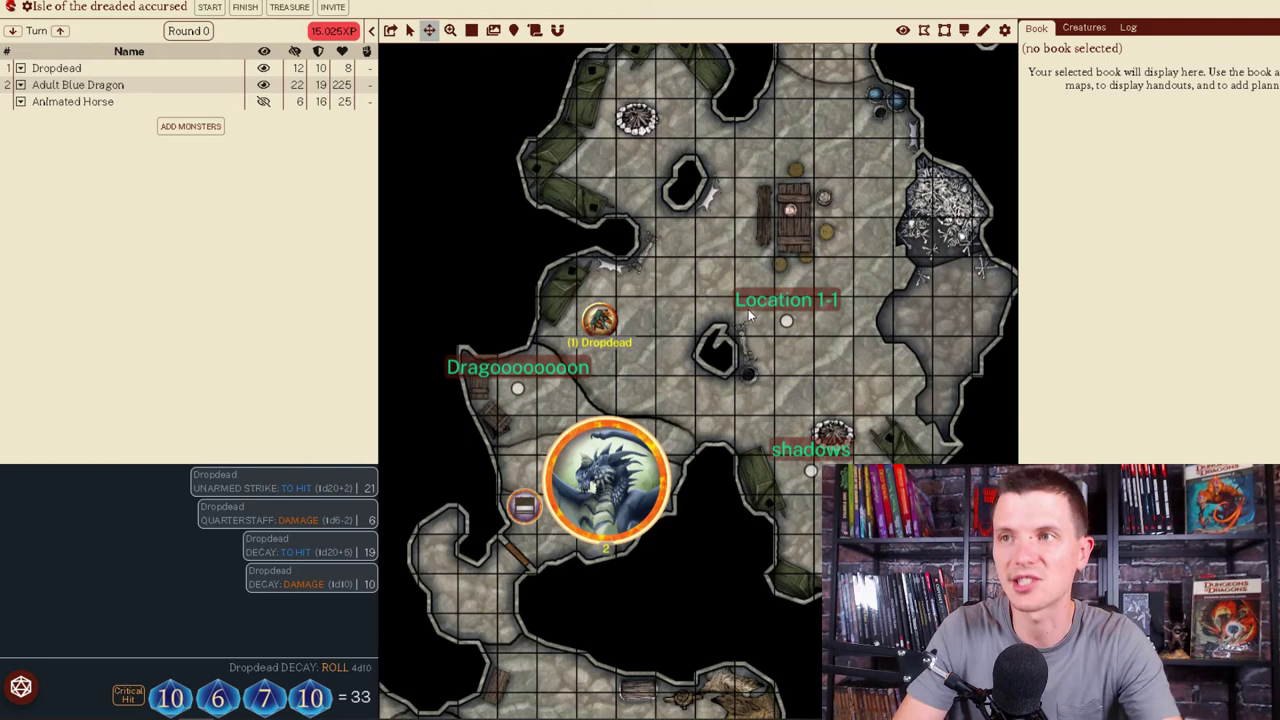
Step: Check the Animated Horse's stat block, then roll Dropdead's initiative for a result of 4
left_click(262, 104)
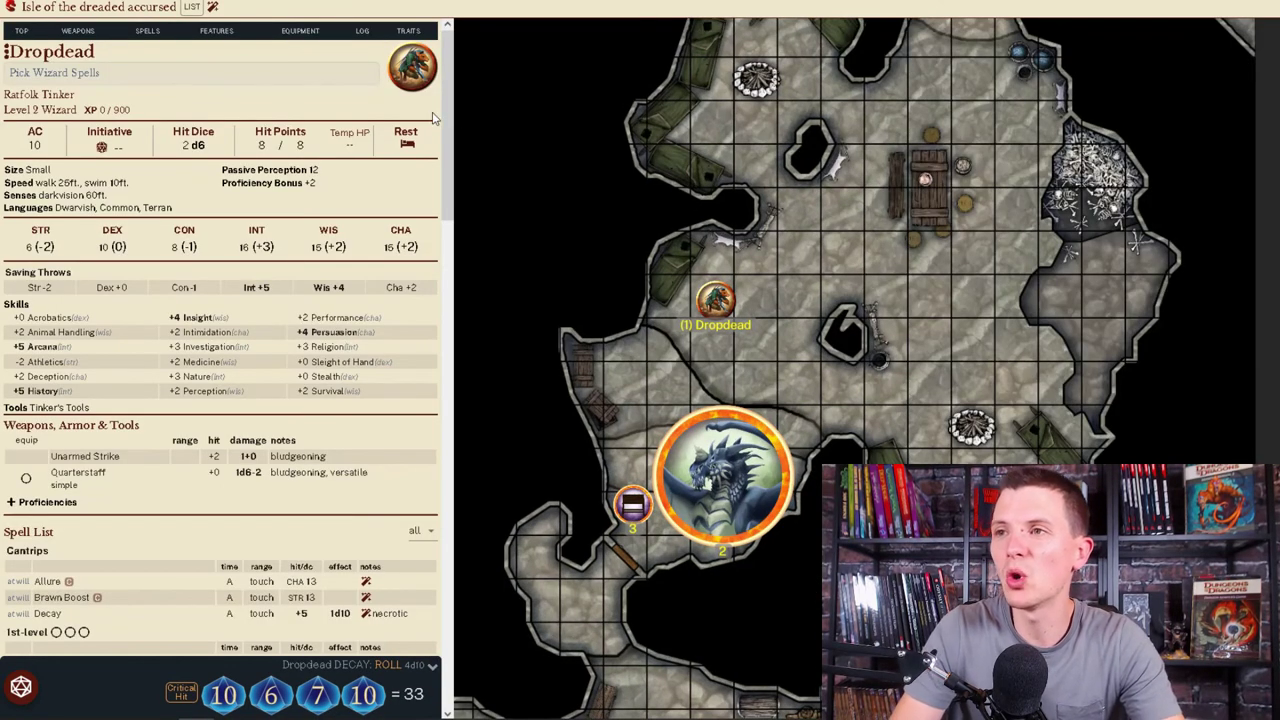
left_click_drag(450, 113, 450, 113)
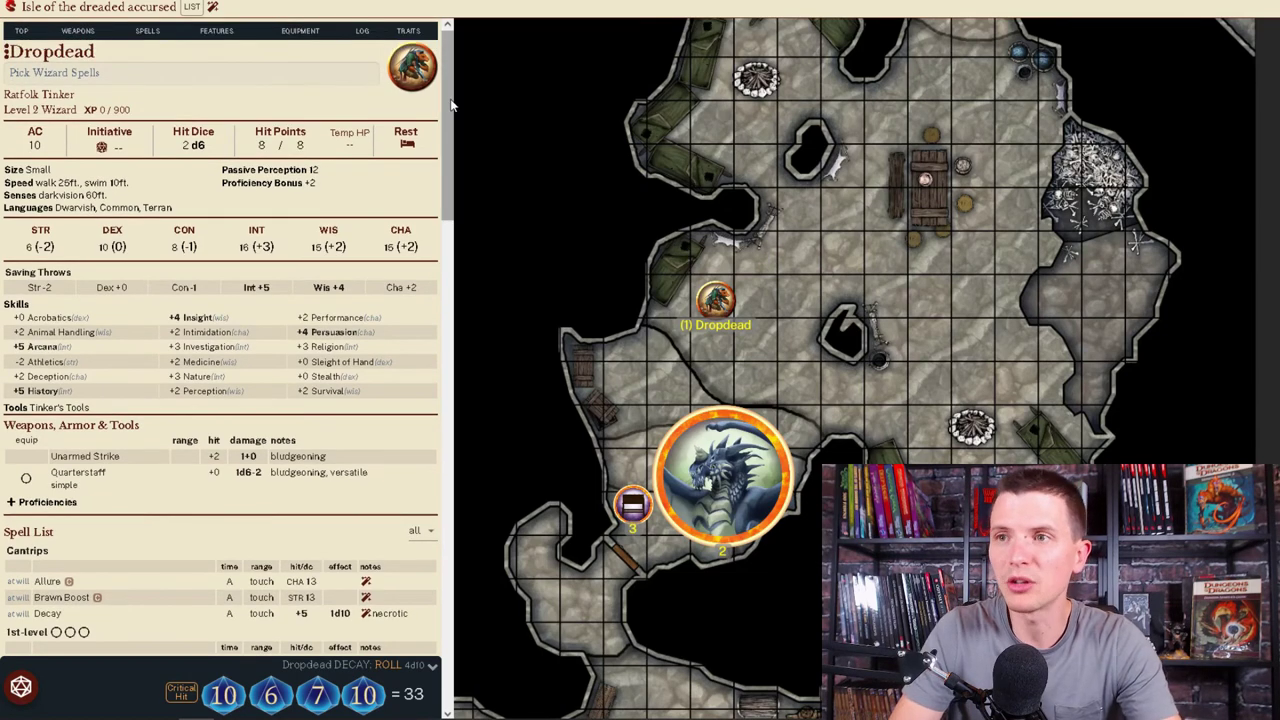
left_click(102, 147)
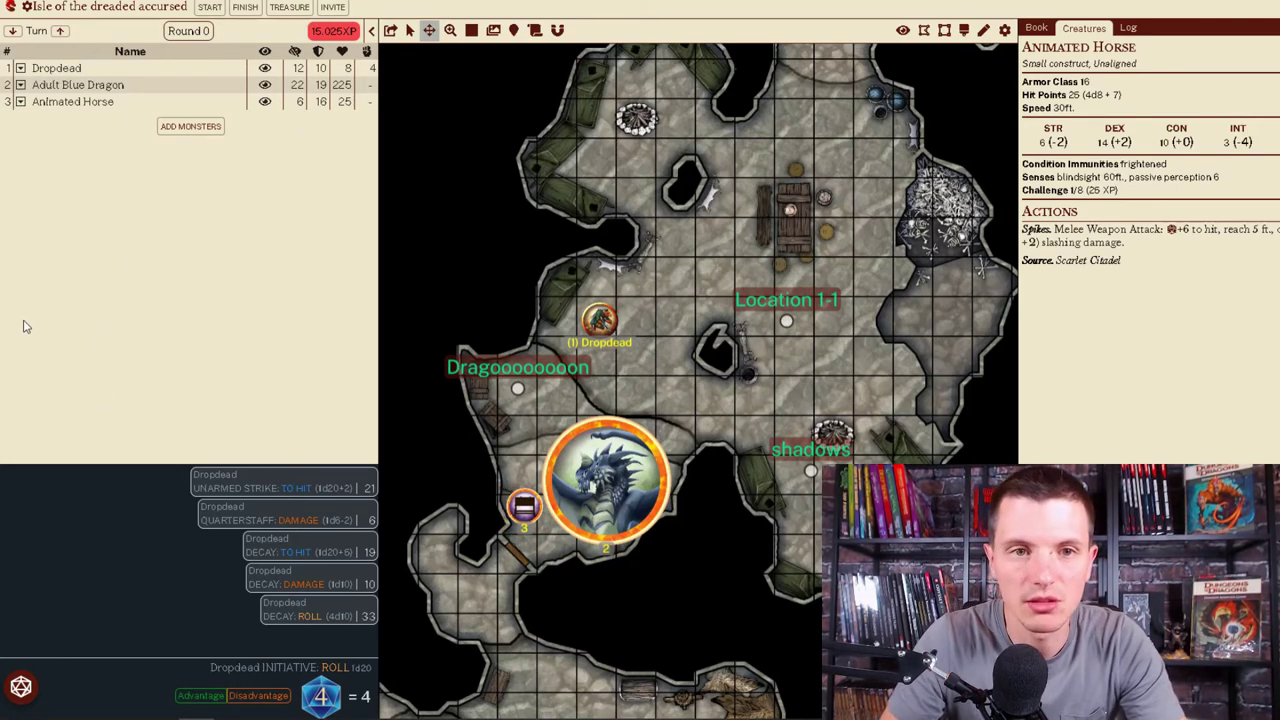
Step: Roll initiative for all combatants, ordering Animated Horse 16, Adult Blue Dragon 8, Dropdead 4
right_click(357, 55)
left_click(338, 102)
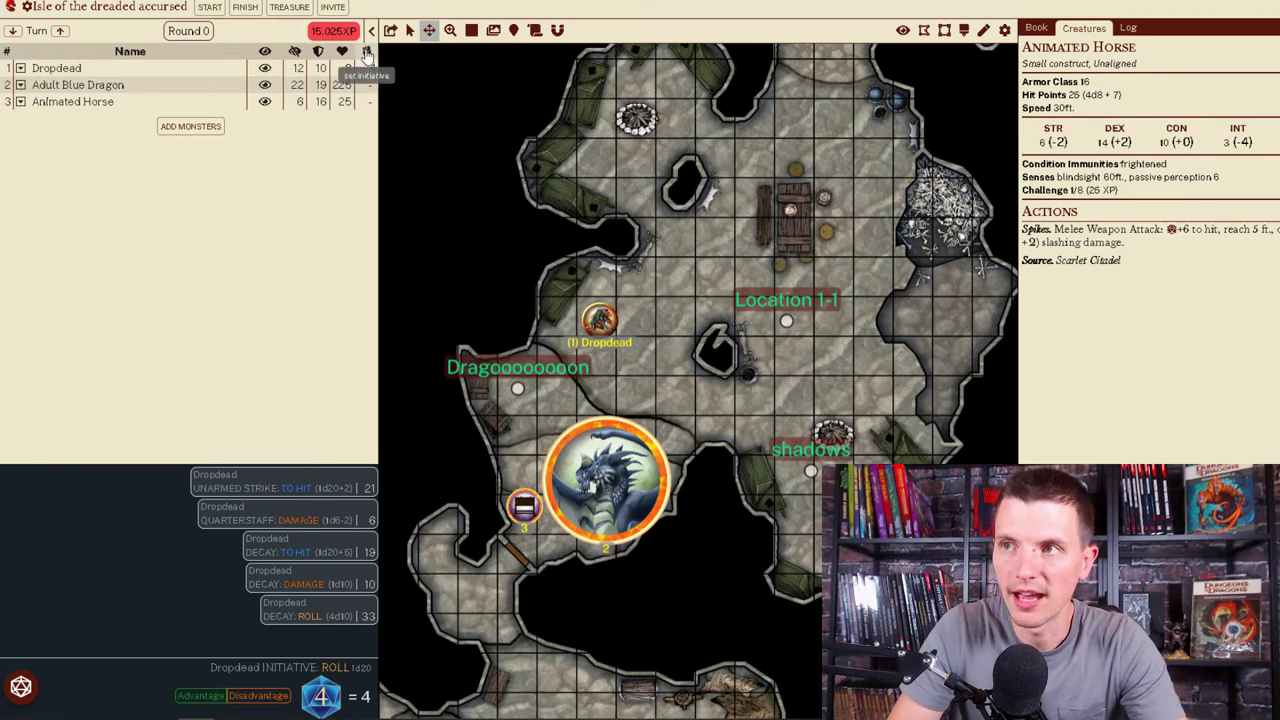
left_click(367, 52)
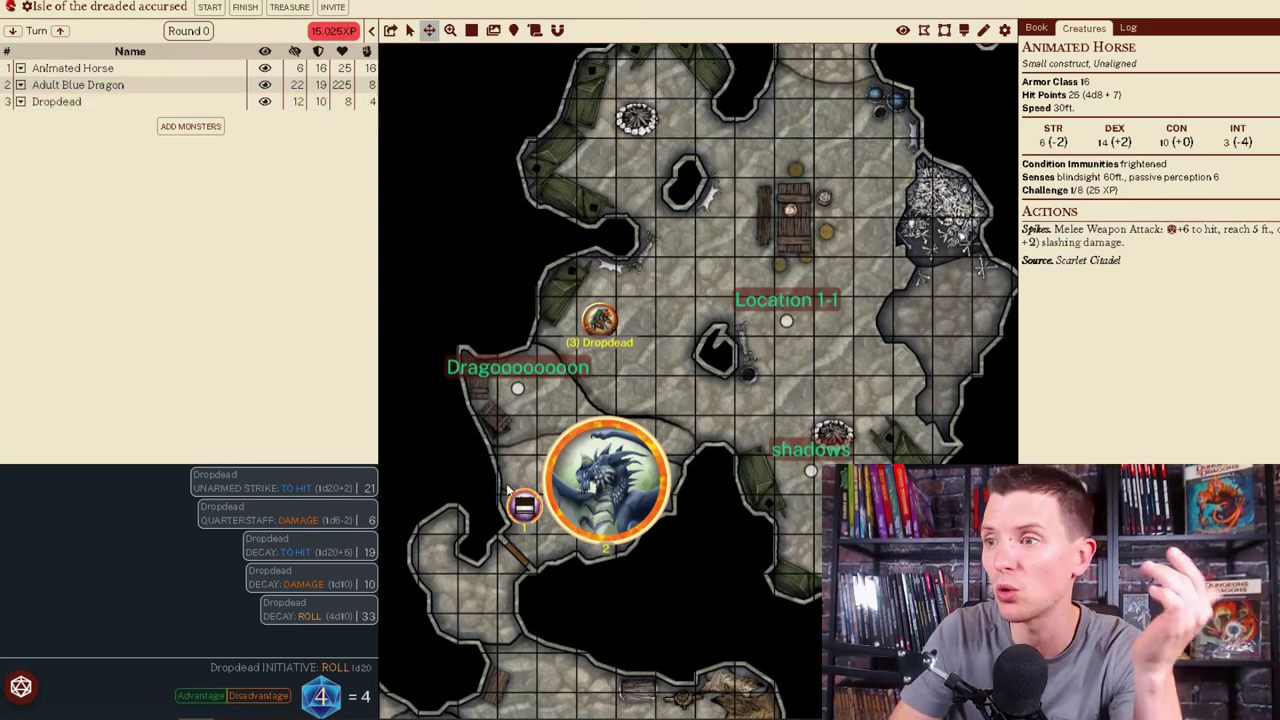
Step: Move the Animated Horse beside Dropdead and roll its Spikes +6 attack for 19
left_click_drag(523, 505, 562, 318)
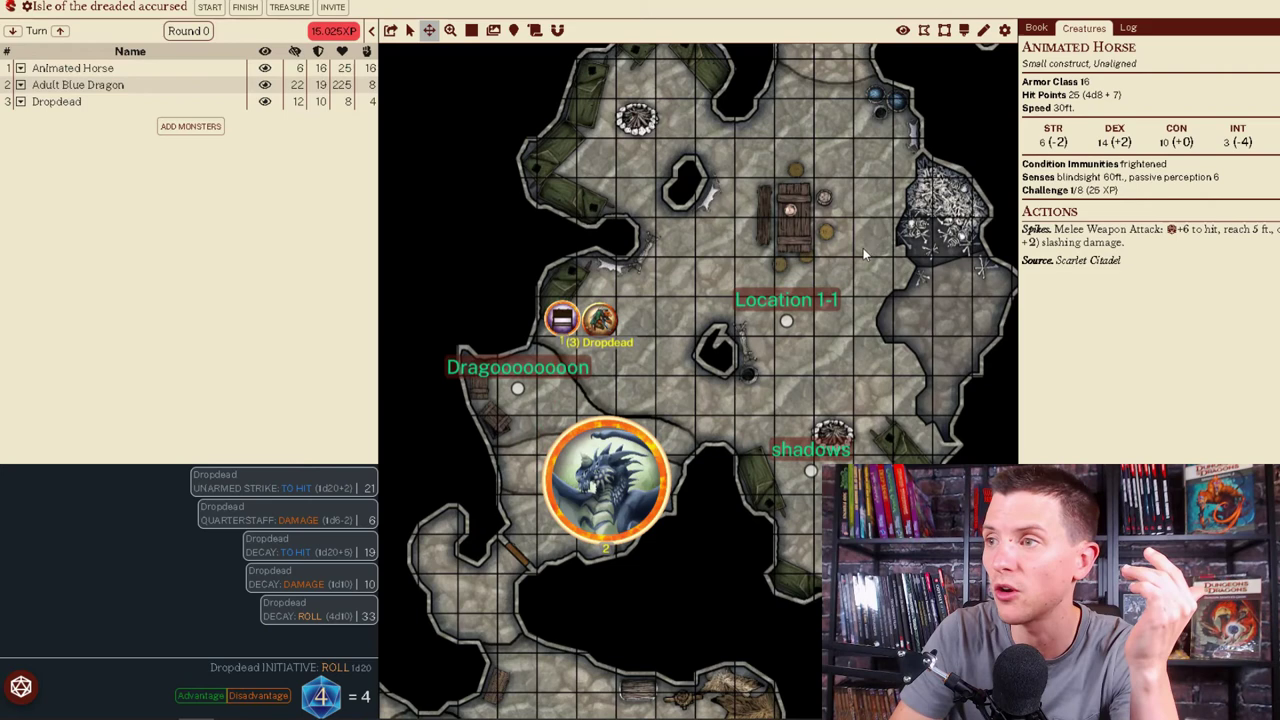
left_click(1180, 232)
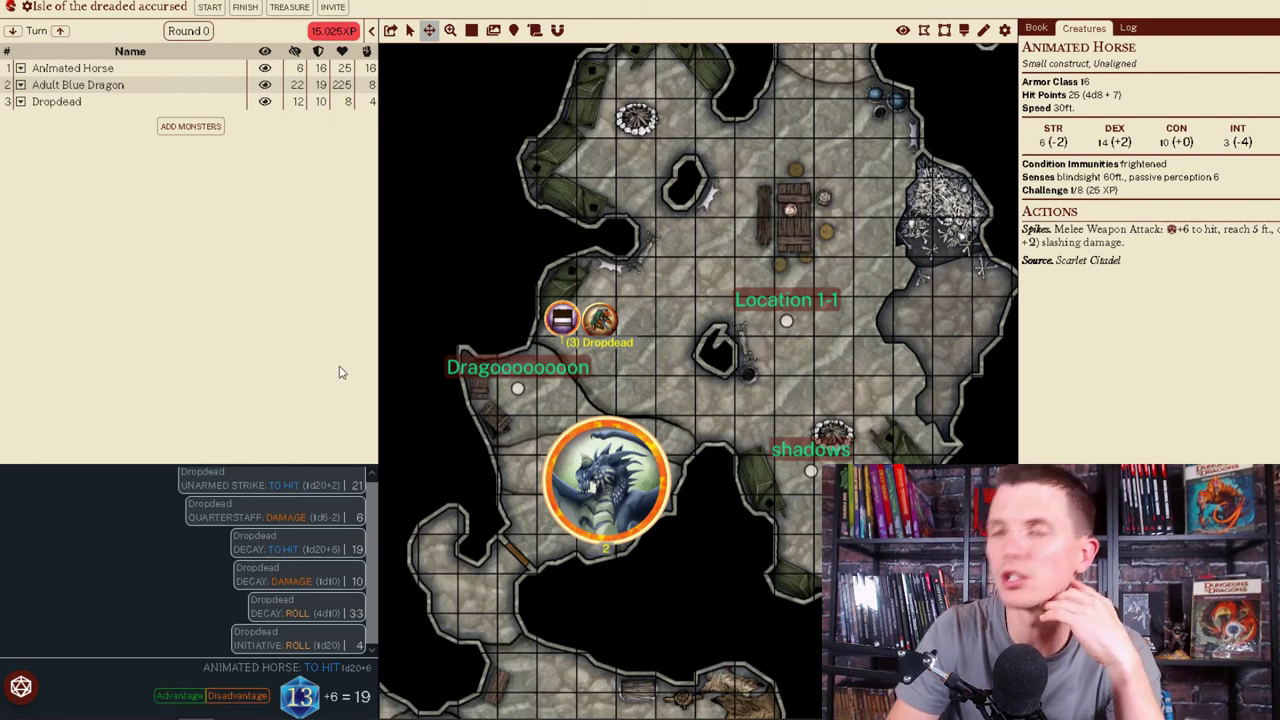
right_click(617, 500)
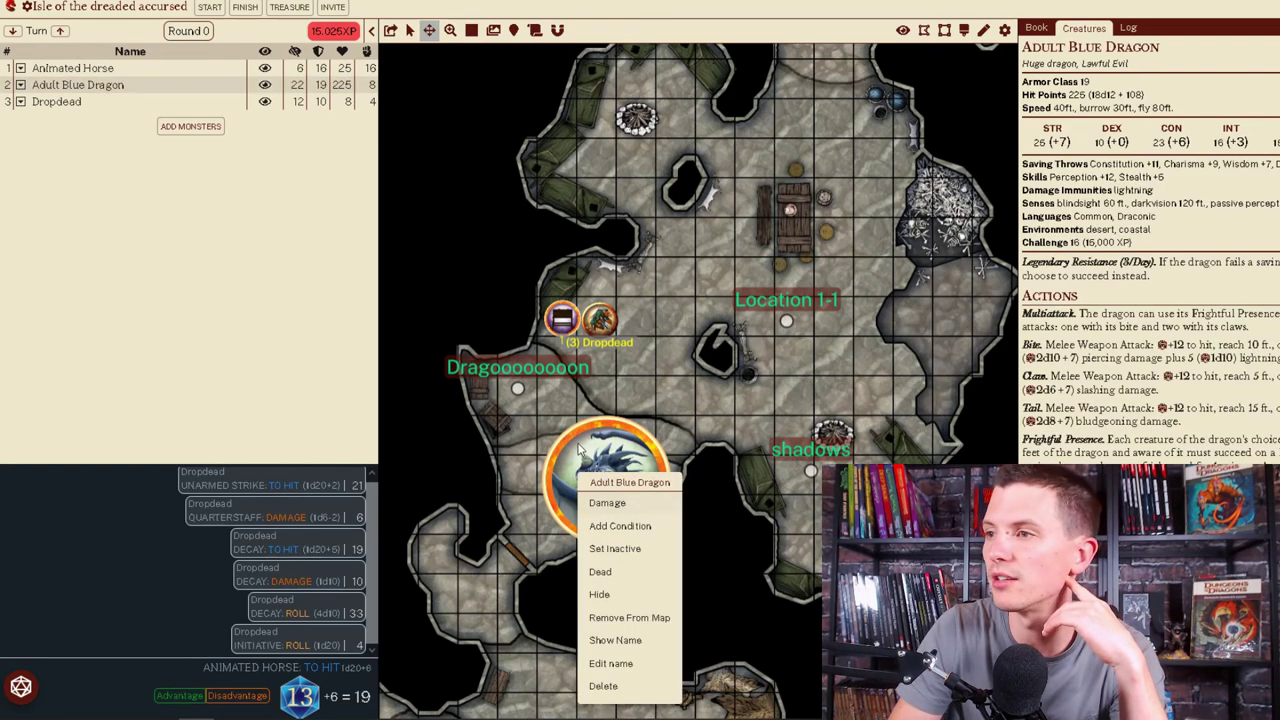
left_click(582, 447)
Step: Roll the Adult Blue Dragon's +12 attack to hit, totaling 16
scroll(1150, 250, "down", 5)
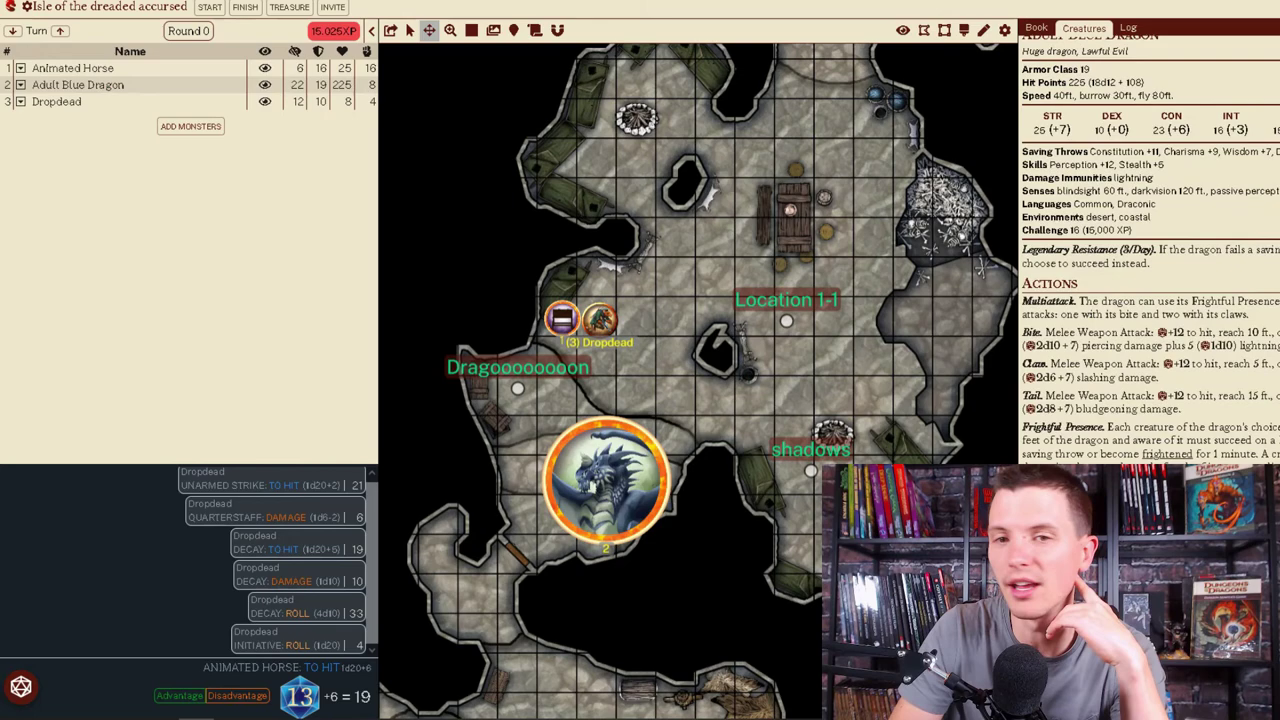
scroll(1150, 250, "up", 5)
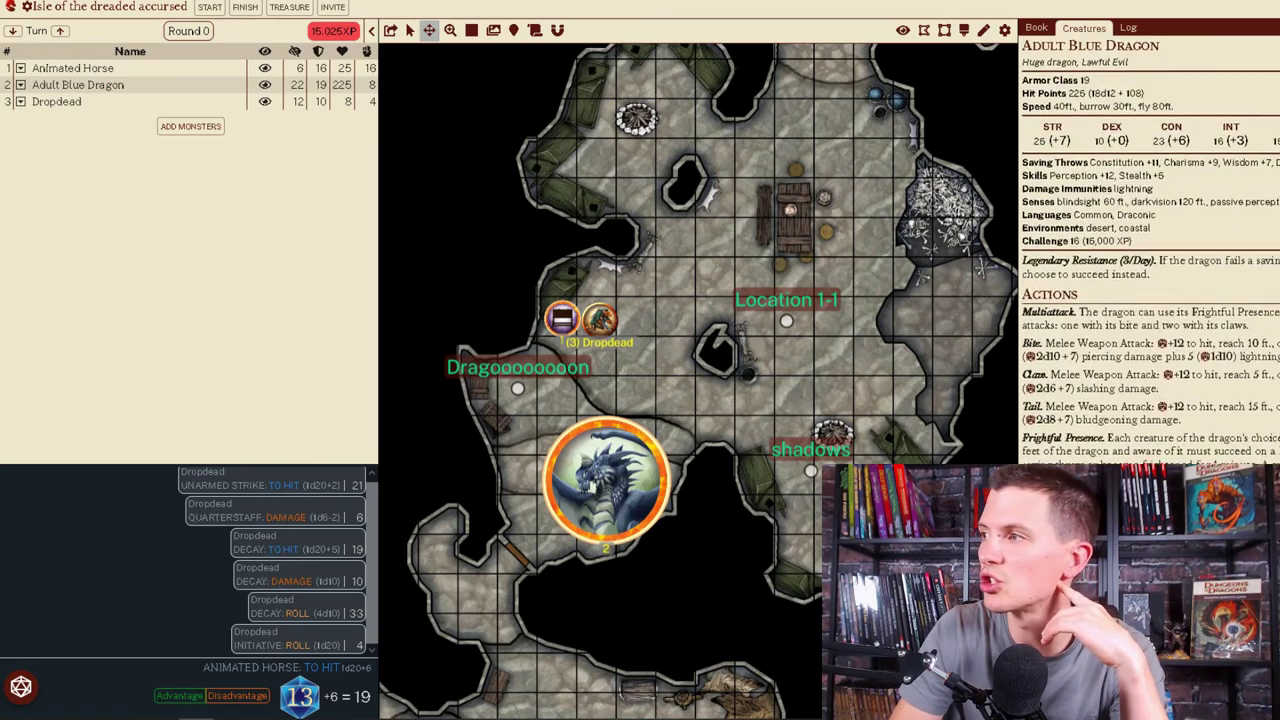
scroll(1150, 250, "down", 5)
scroll(1150, 250, "up", 5)
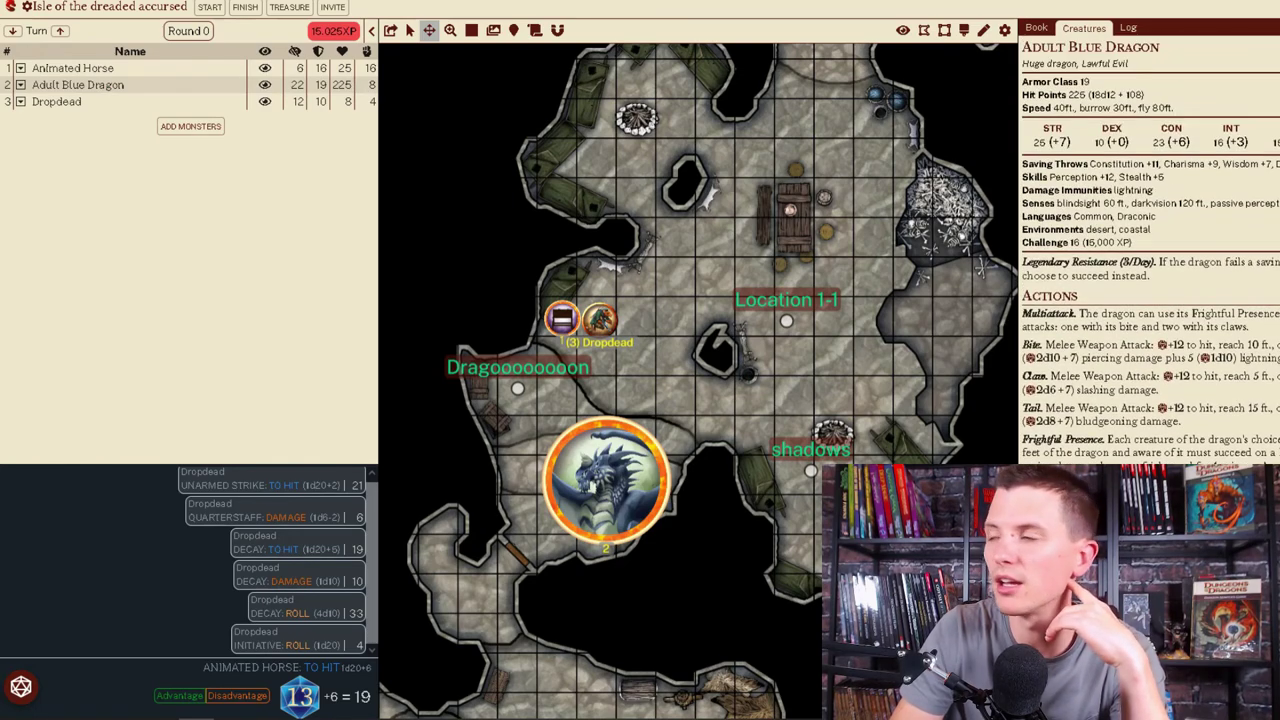
scroll(1150, 250, "down", 5)
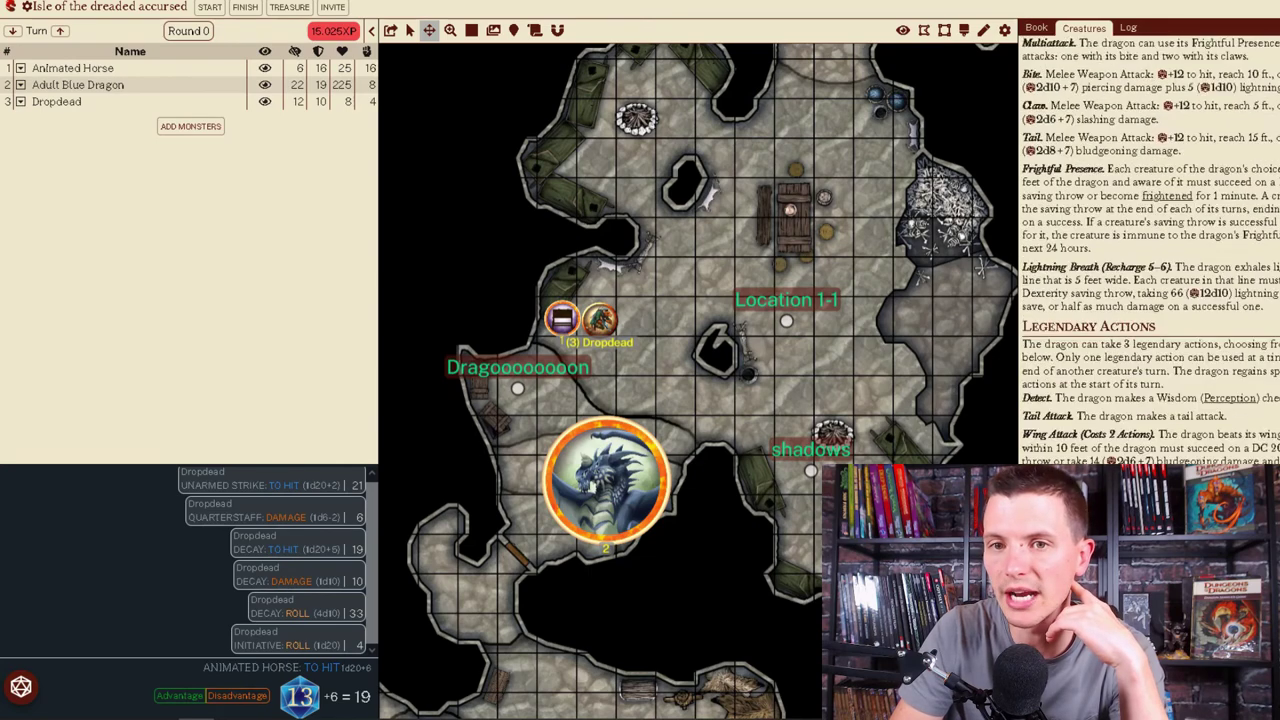
scroll(1150, 250, "up", 5)
scroll(1150, 250, "down", 5)
scroll(1150, 250, "up", 5)
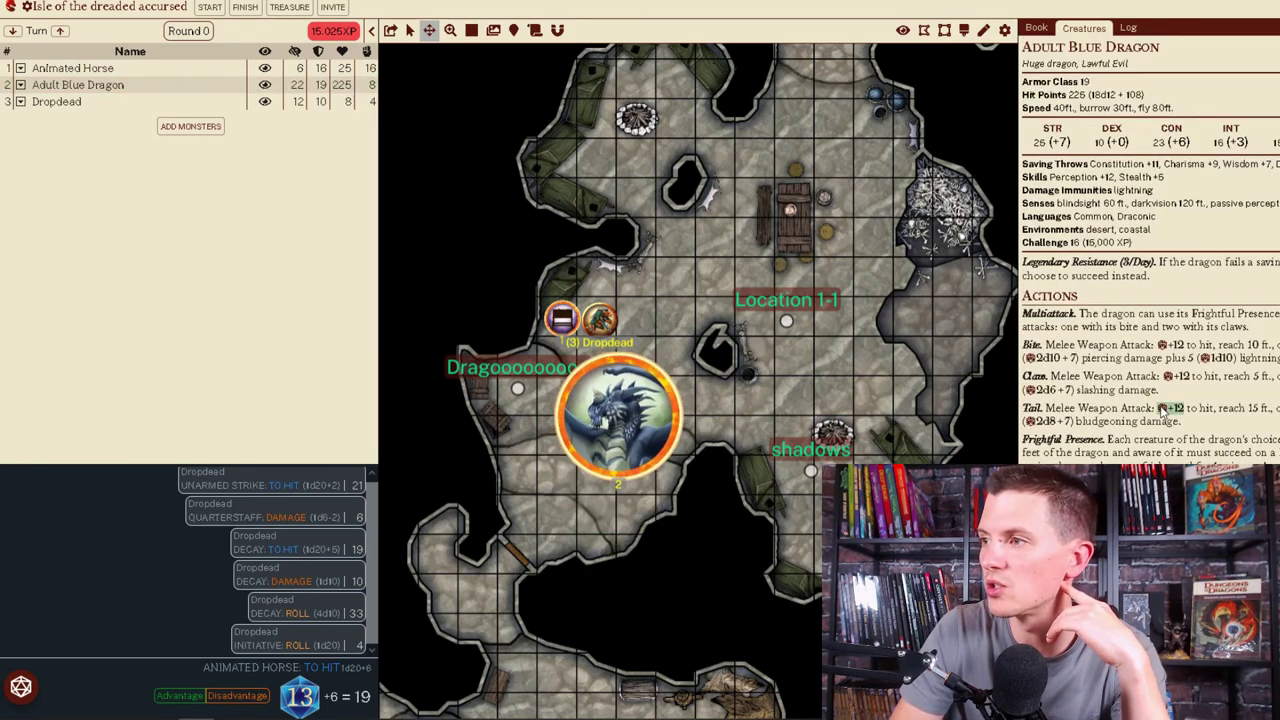
scroll(1163, 410, "down", 1)
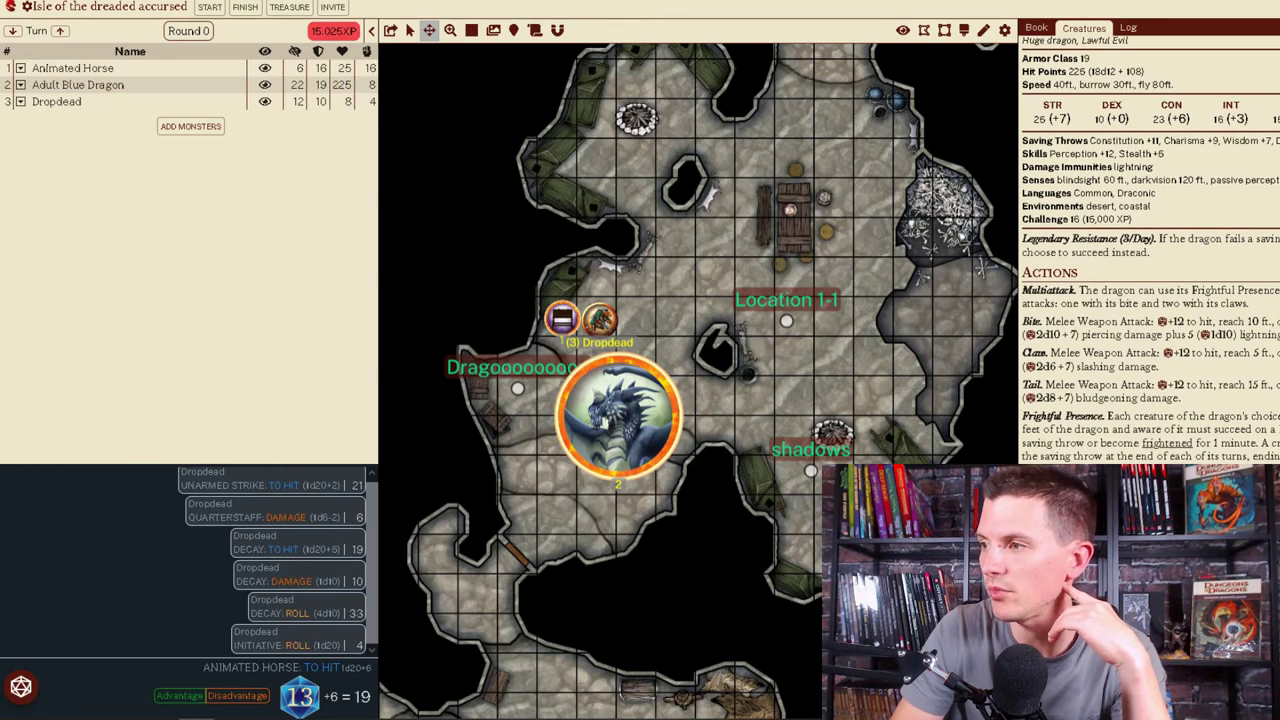
scroll(1150, 250, "up", 1)
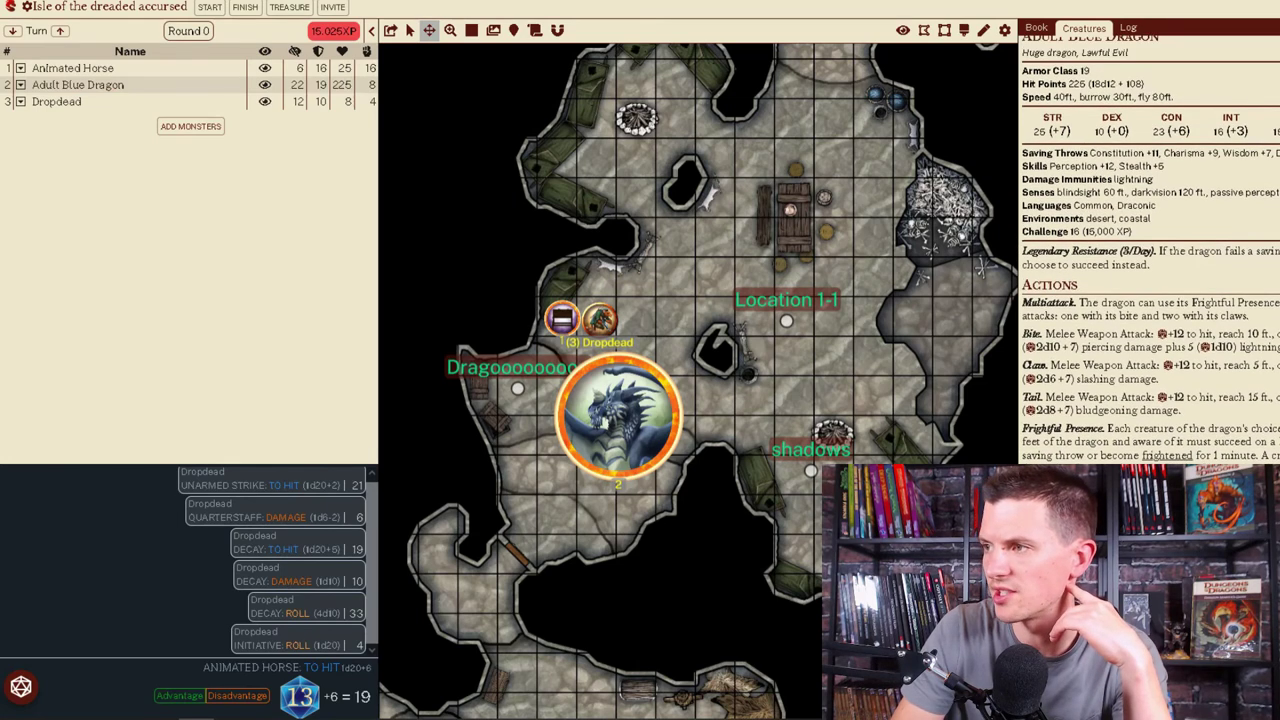
left_click(1172, 335)
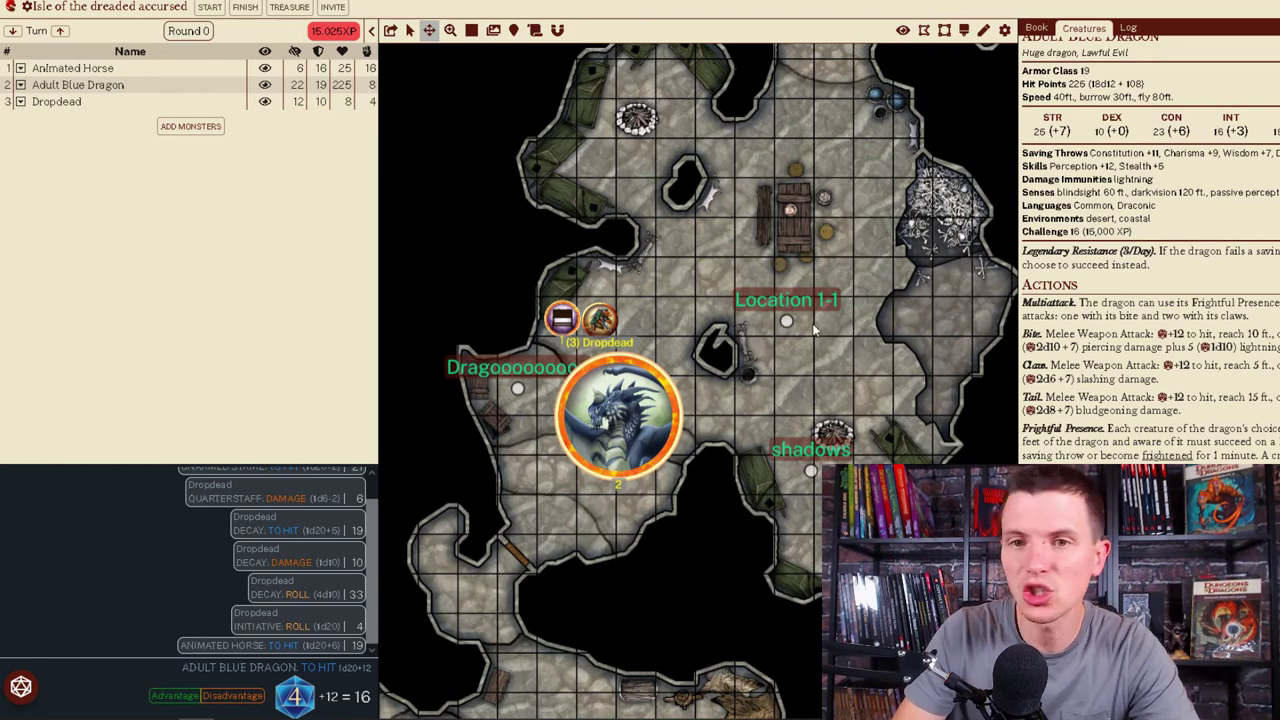
Step: Drag Dropdead's token to the far end of the upper-right cave passage
left_click_drag(851, 284, 548, 403)
left_click_drag(482, 441, 722, 218)
left_click_drag(712, 330, 692, 355)
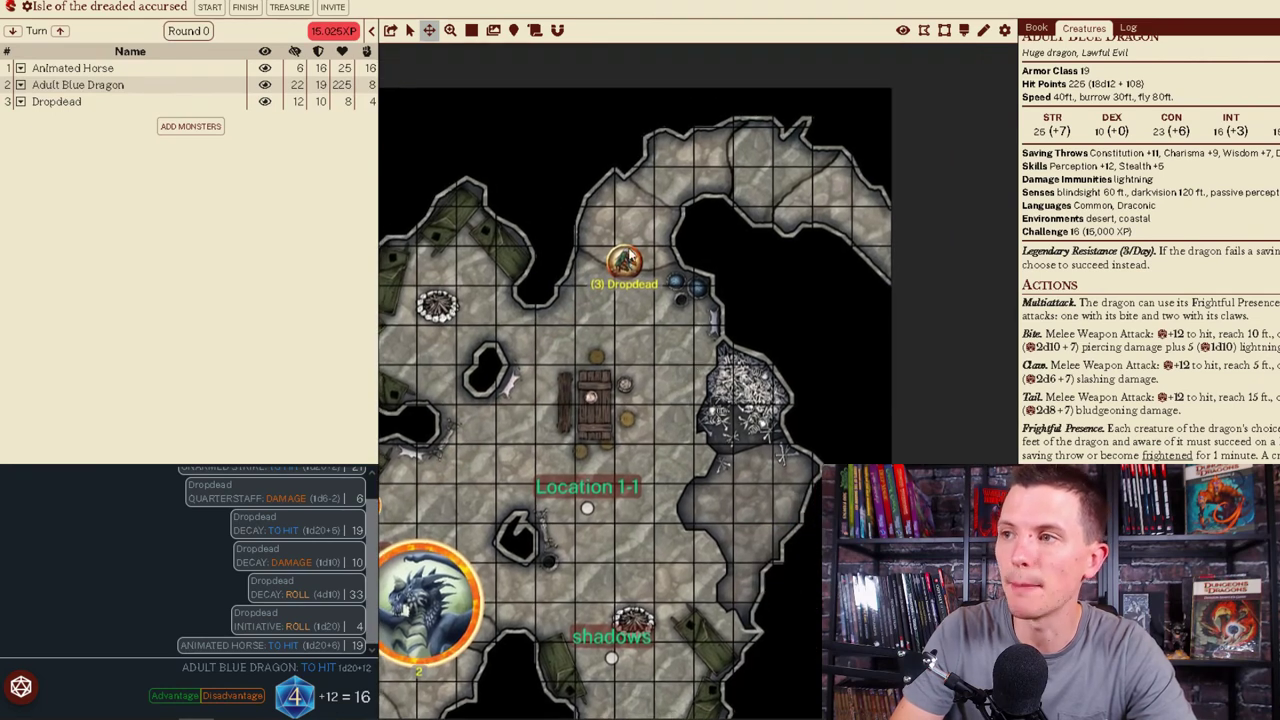
left_click_drag(624, 258, 830, 188)
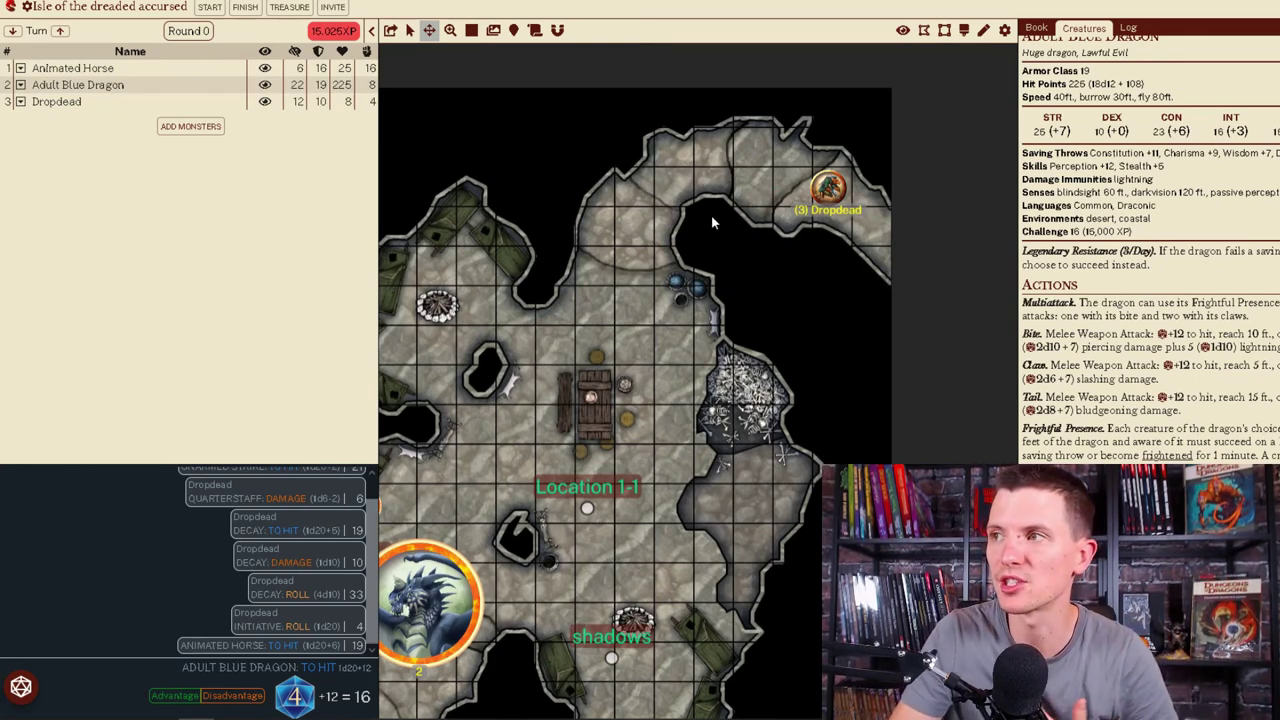
left_click(902, 31)
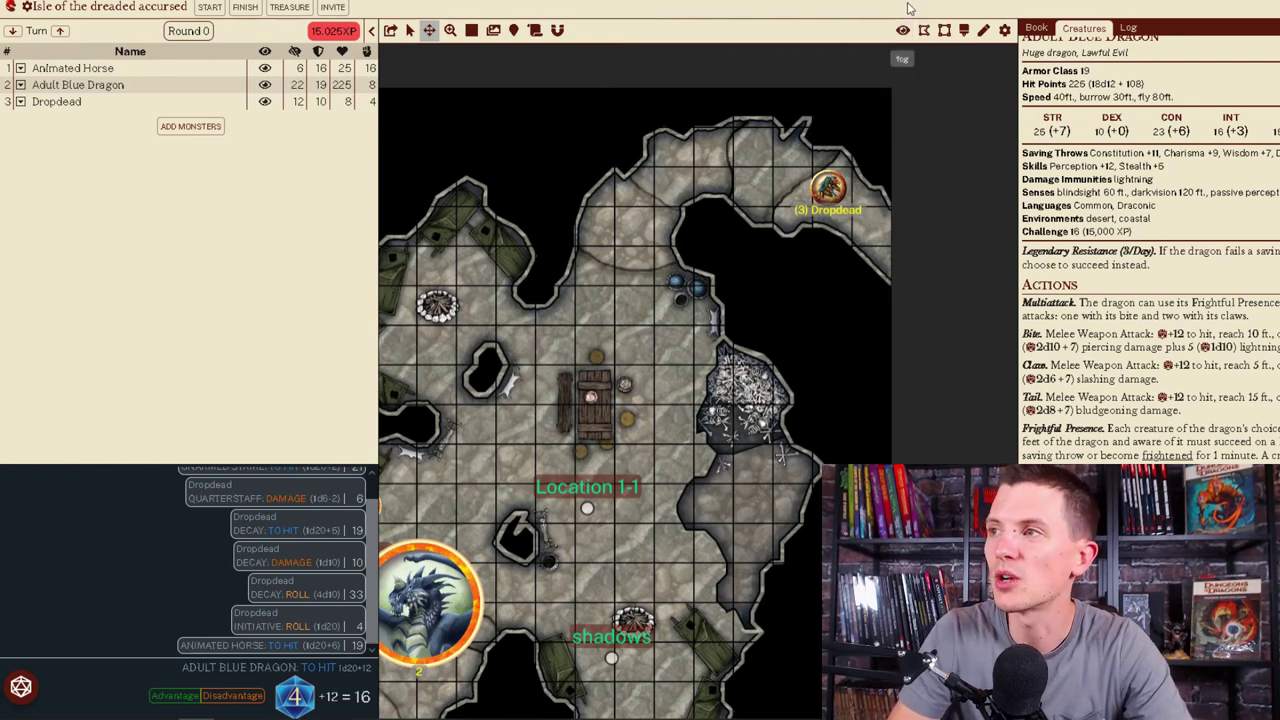
Step: Fog the whole map and show the unfog brush diameters from 5ft to 60ft
left_click(881, 120)
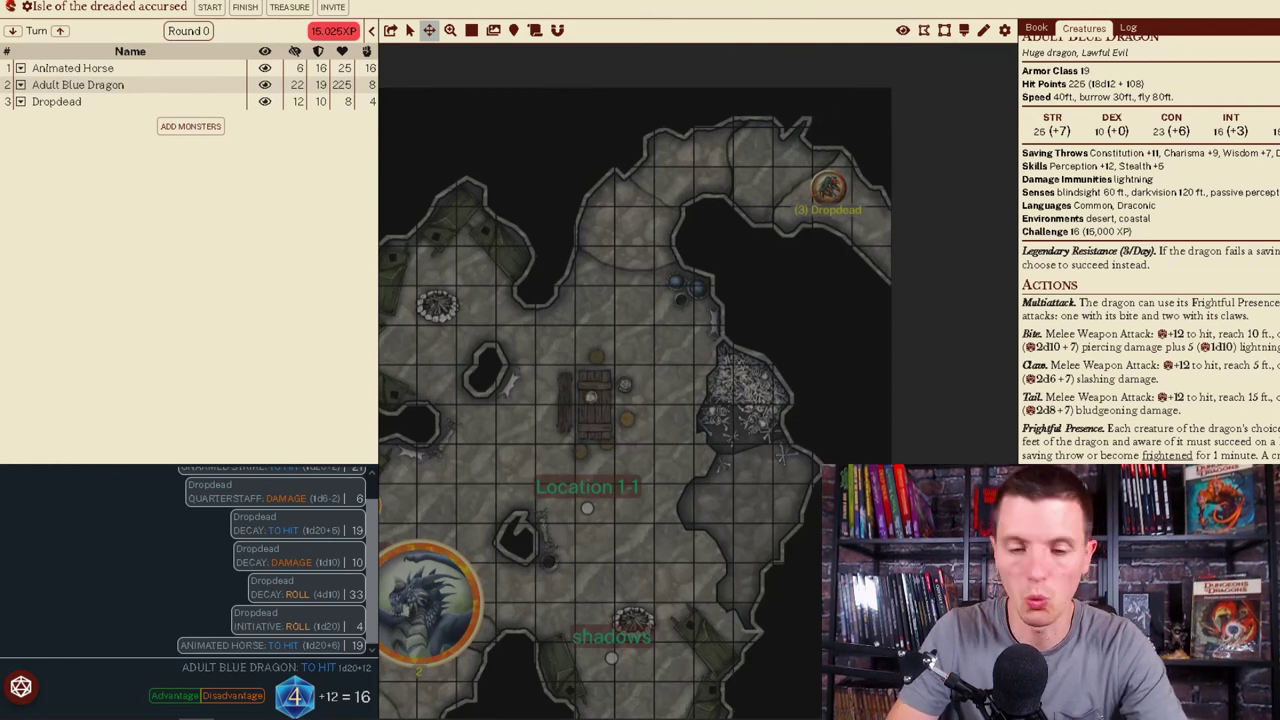
key("alt+Tab")
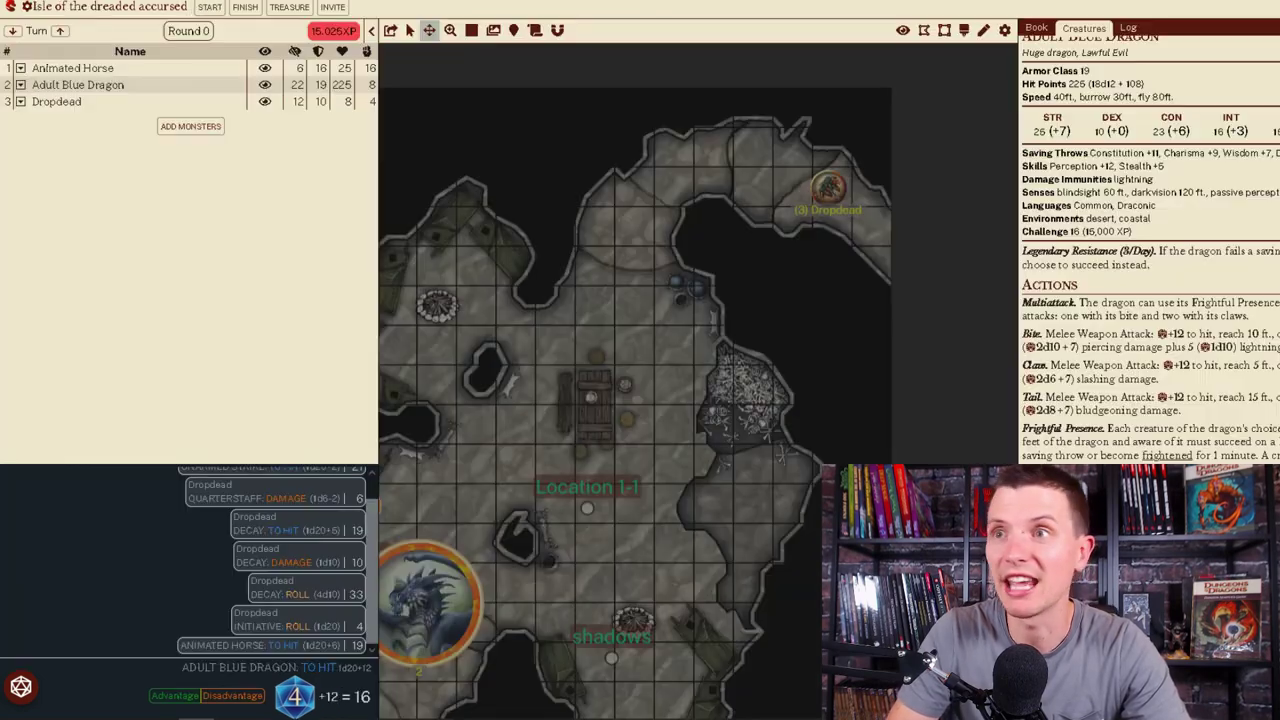
left_click(963, 30)
left_click(963, 30)
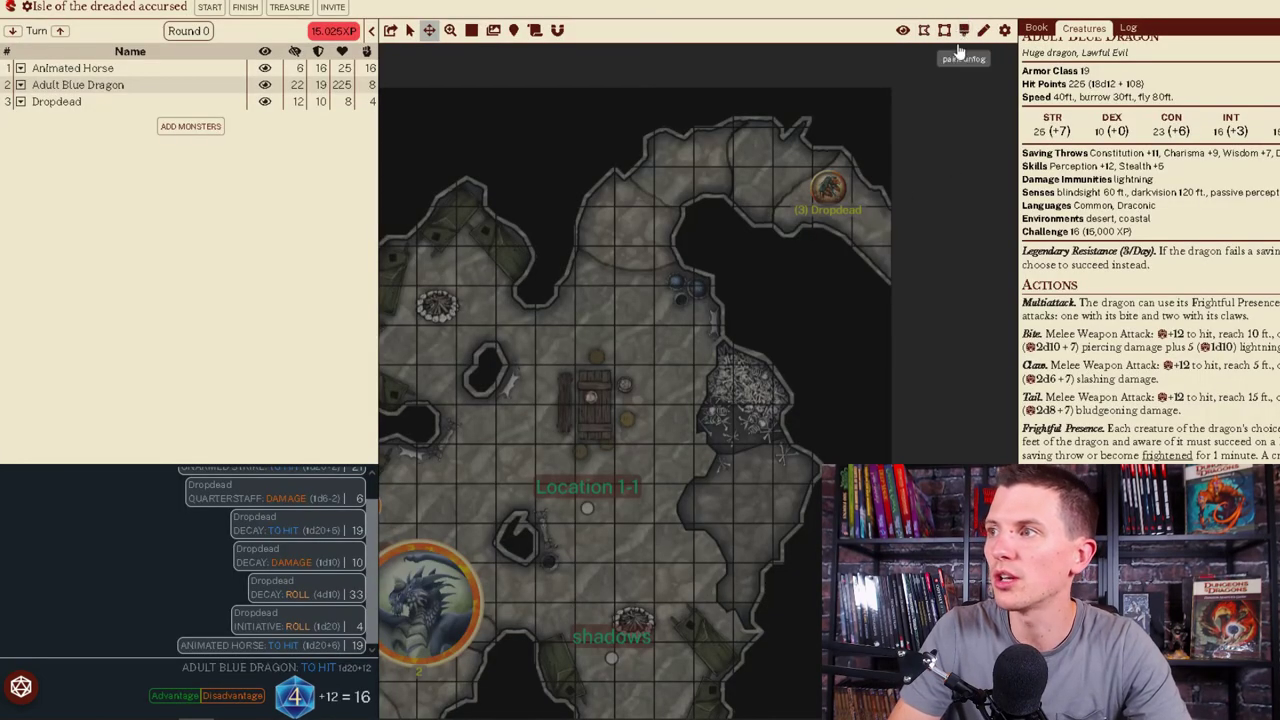
left_click(963, 30)
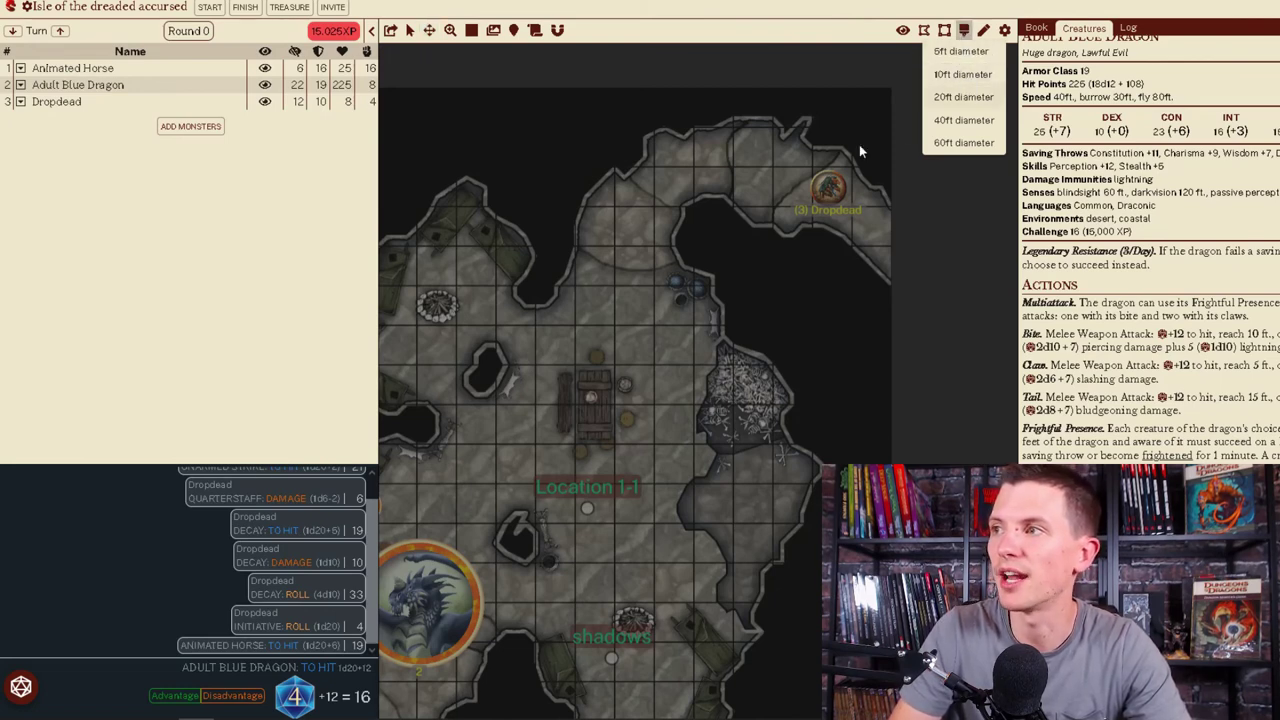
Step: Clear fog along the upper cave passage near Dropdead with a 10 ft unfog brush
left_click(963, 75)
left_click(961, 33)
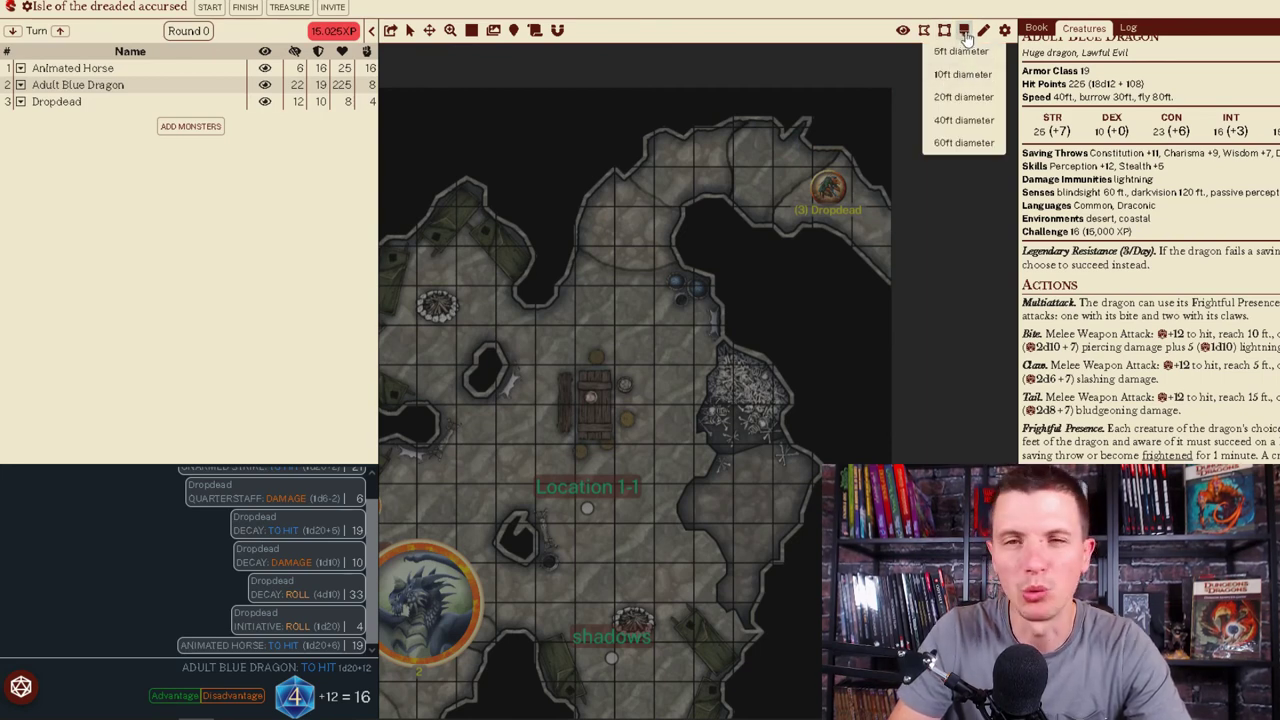
left_click(963, 75)
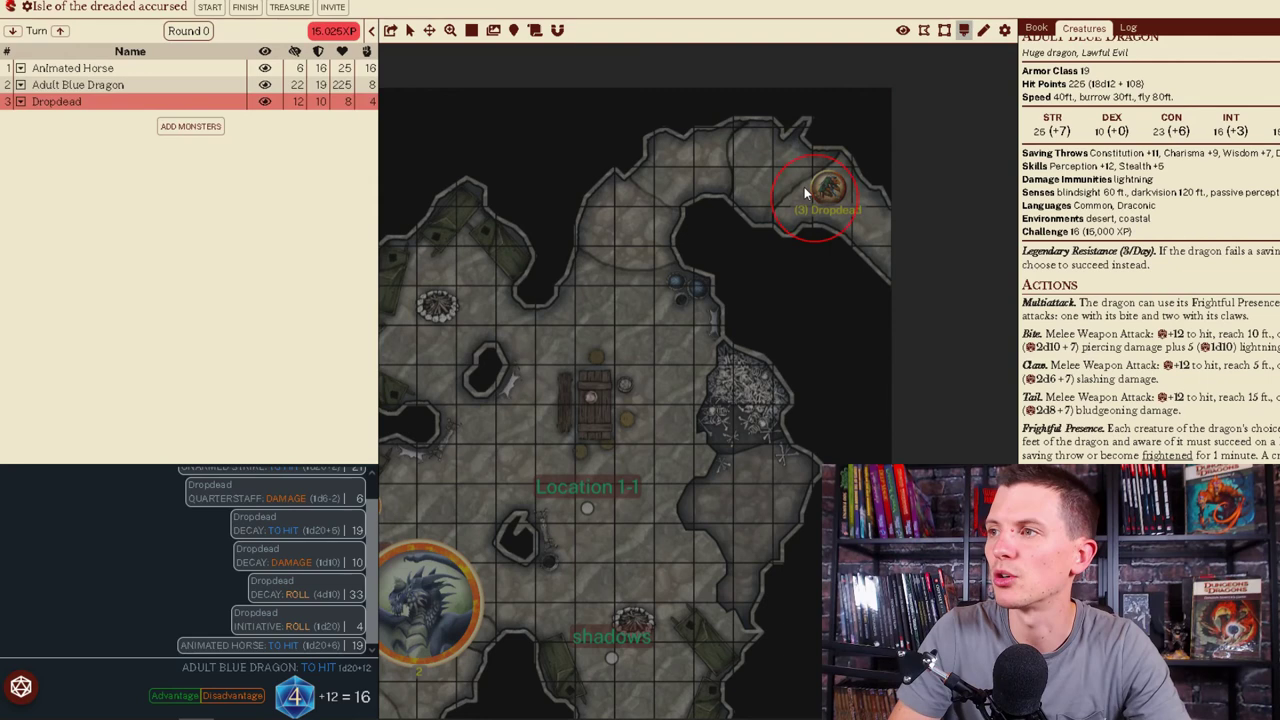
mouse_move(790, 183)
left_mouse_down()
mouse_move(705, 168)
mouse_move(659, 184)
mouse_move(640, 220)
mouse_move(612, 228)
mouse_move(622, 252)
mouse_move(694, 290)
left_mouse_up()
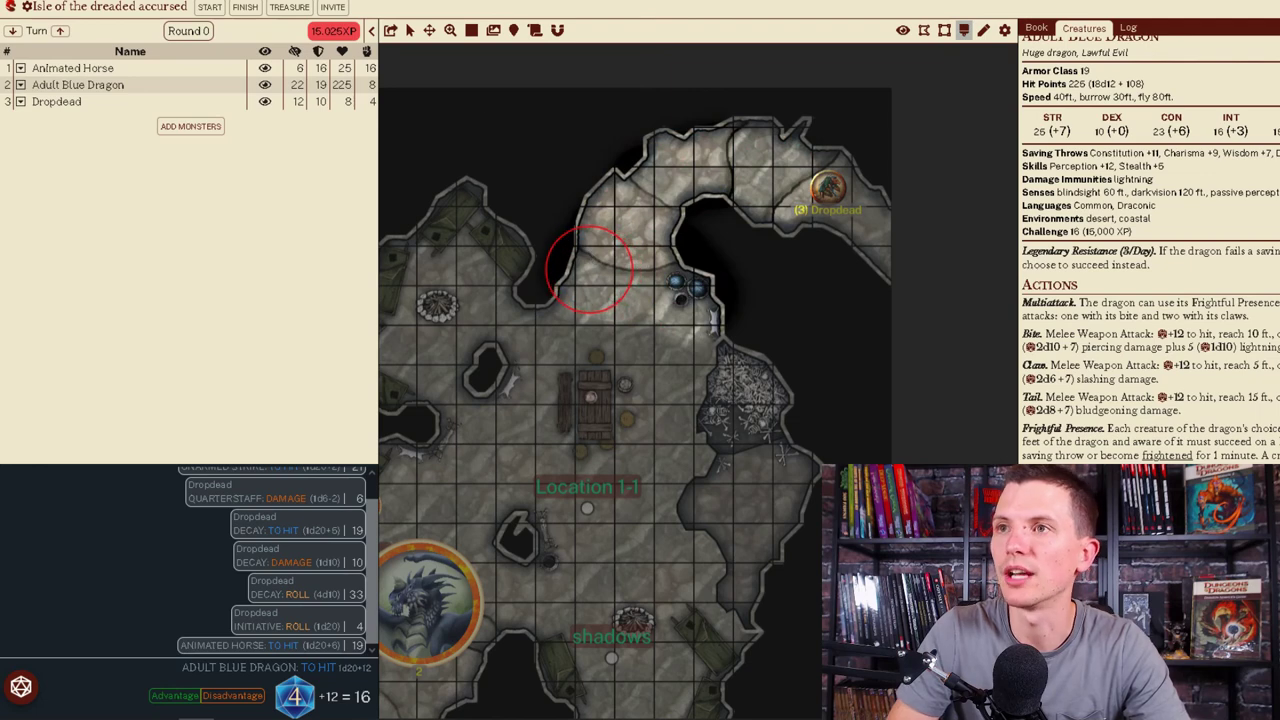